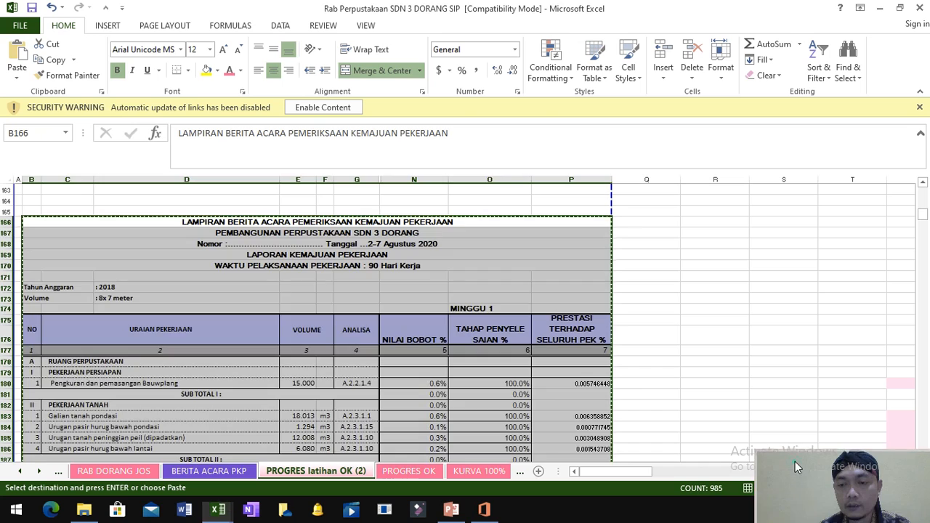
pyautogui.moveTo(794, 462); pyautogui.dragTo(792, 437)
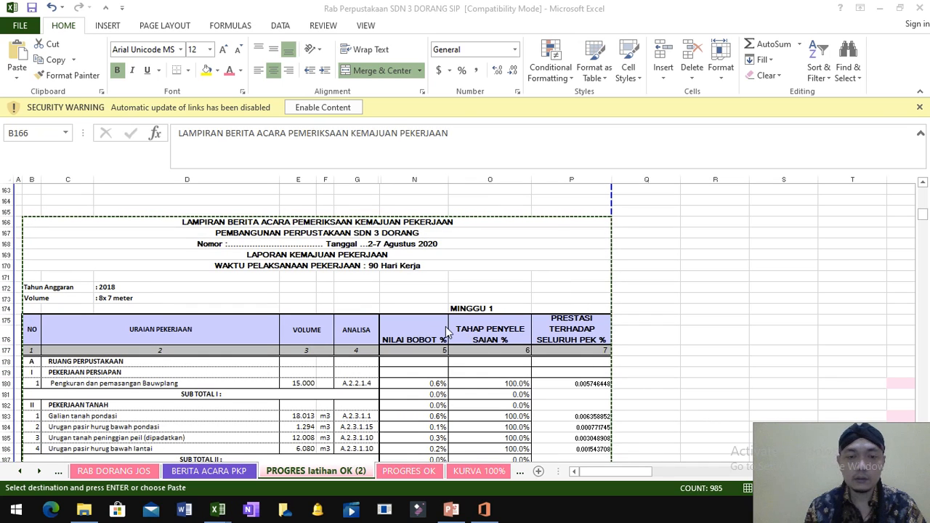
pyautogui.moveTo(796, 460)
pyautogui.mouseDown()
pyautogui.moveTo(800, 420)
pyautogui.moveTo(800, 451)
pyautogui.mouseUp()
# Change the Tahun Anggaran value in the week 1 progress report header to ": 2020"
pyautogui.scroll(-2, 408, 369)
pyautogui.scroll(1, 408, 370)
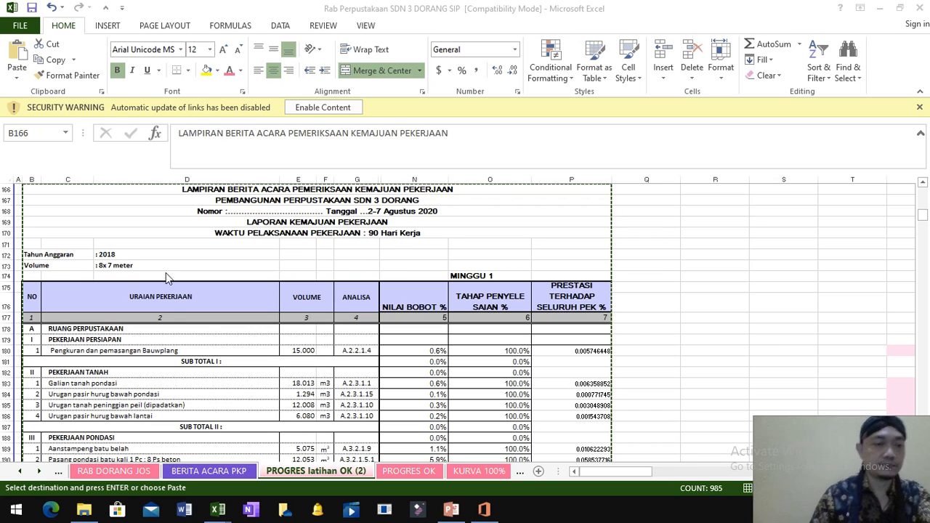
pyautogui.click(107, 252)
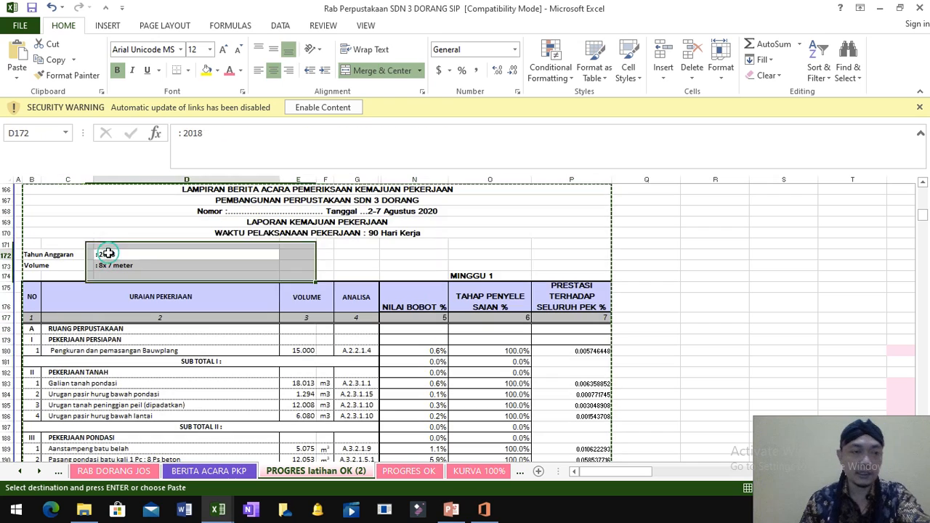
pyautogui.click(207, 132)
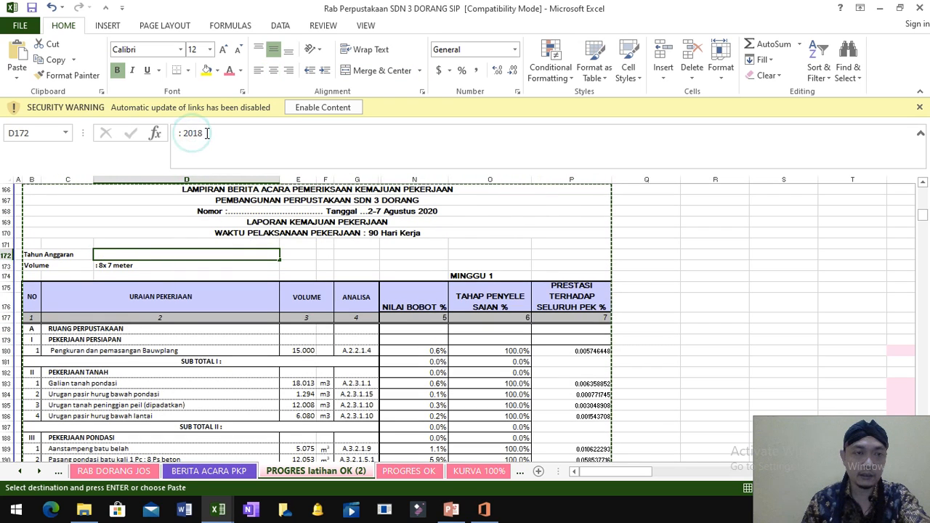
pyautogui.moveTo(207, 133); pyautogui.dragTo(193, 133)
pyautogui.write('20')
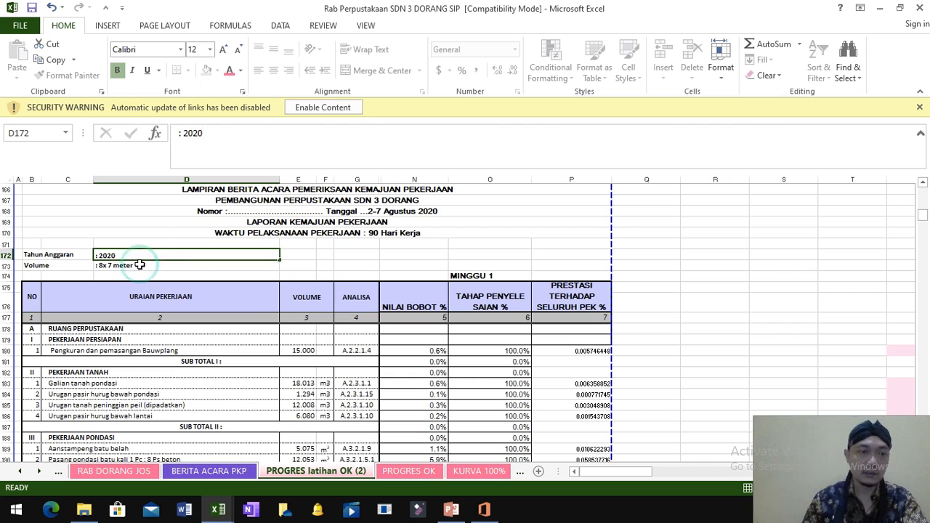
# Examine the Volume entry, the MINGGU 1 label and the progress table's column headings from NO to NILAI BOBOT %
pyautogui.click(127, 266)
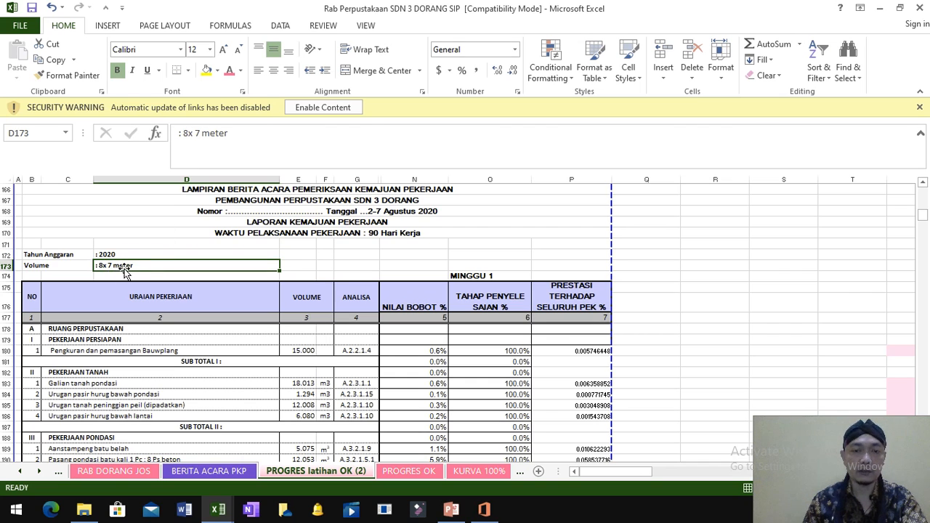
pyautogui.click(503, 278)
pyautogui.scroll(-1, 503, 279)
pyautogui.scroll(-2, 503, 279)
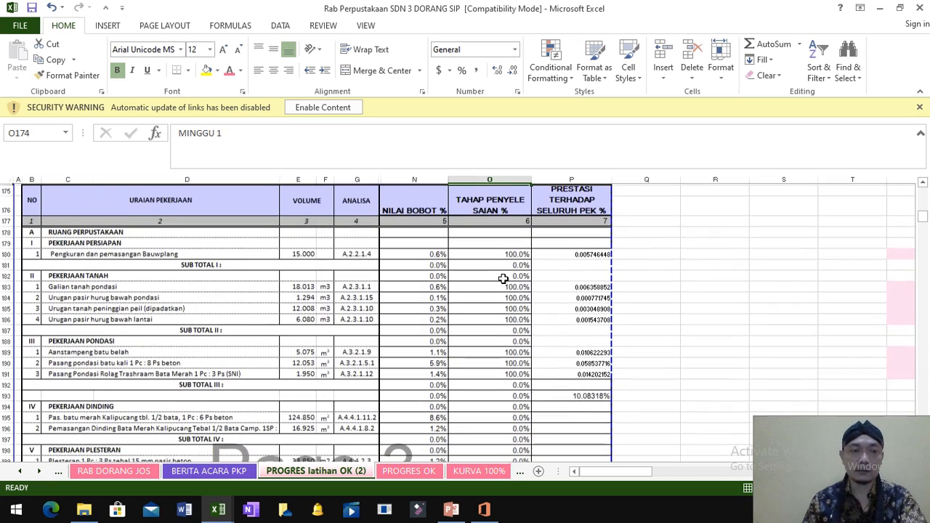
pyautogui.scroll(1, 136, 245)
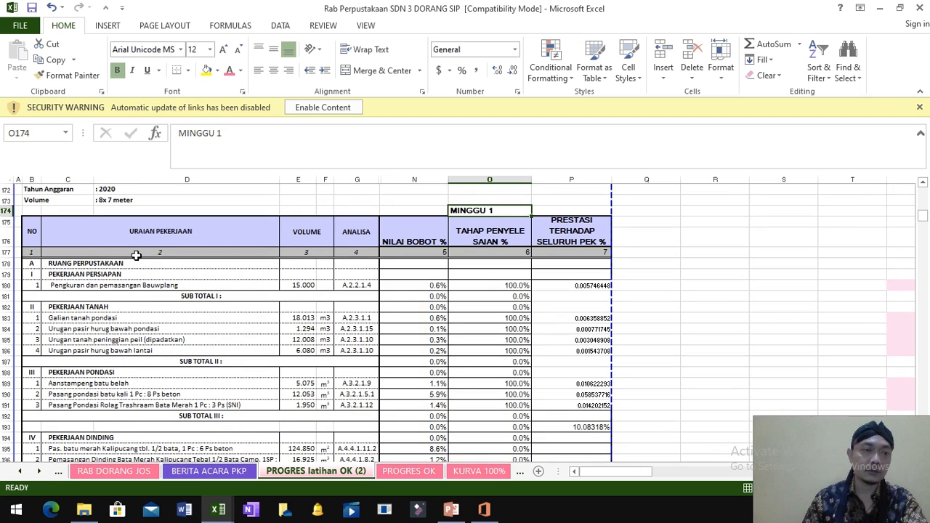
pyautogui.click(34, 235)
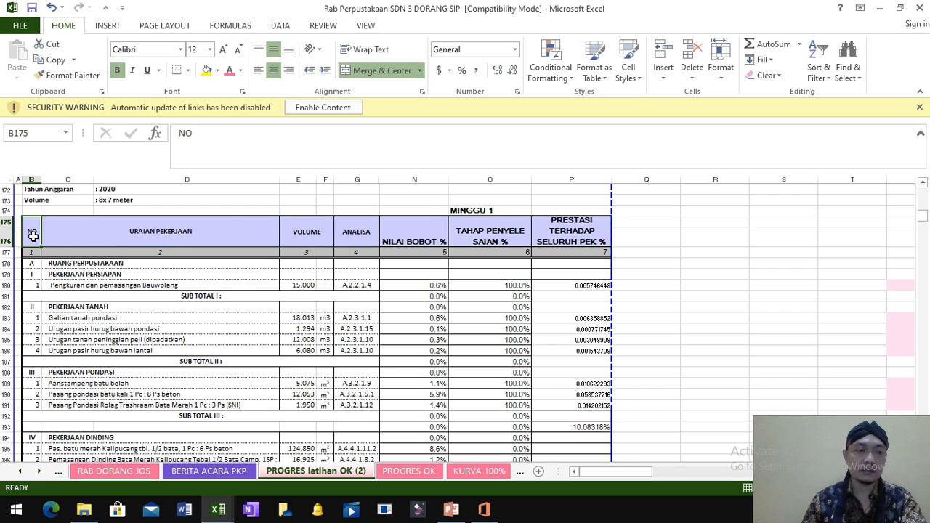
pyautogui.click(176, 232)
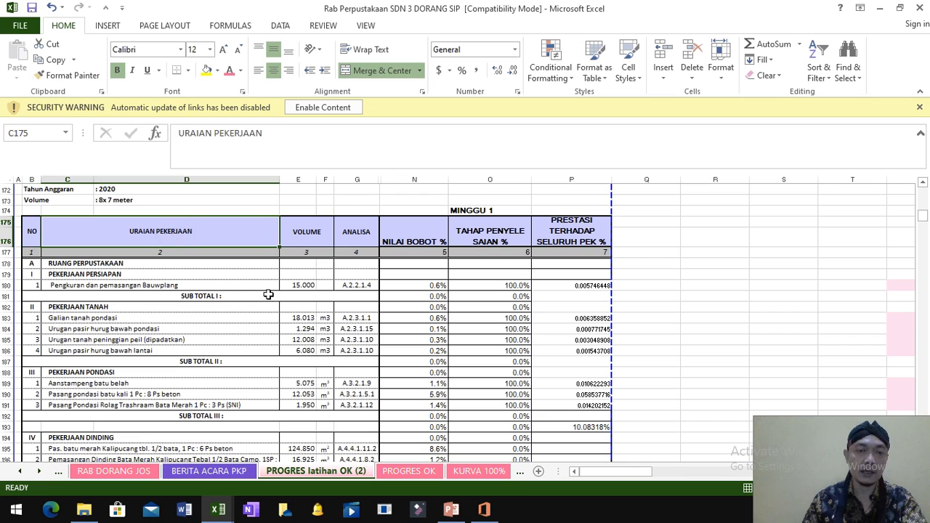
pyautogui.click(308, 234)
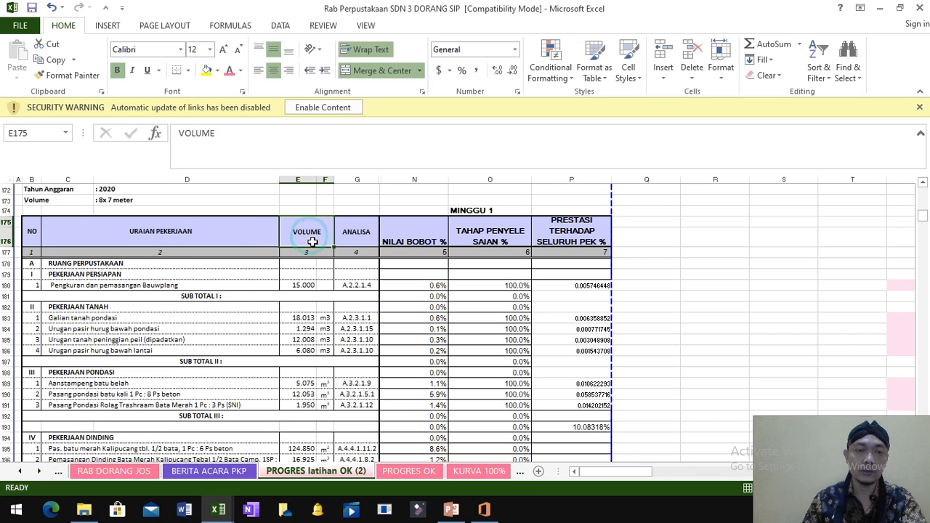
pyautogui.click(369, 233)
pyautogui.click(414, 239)
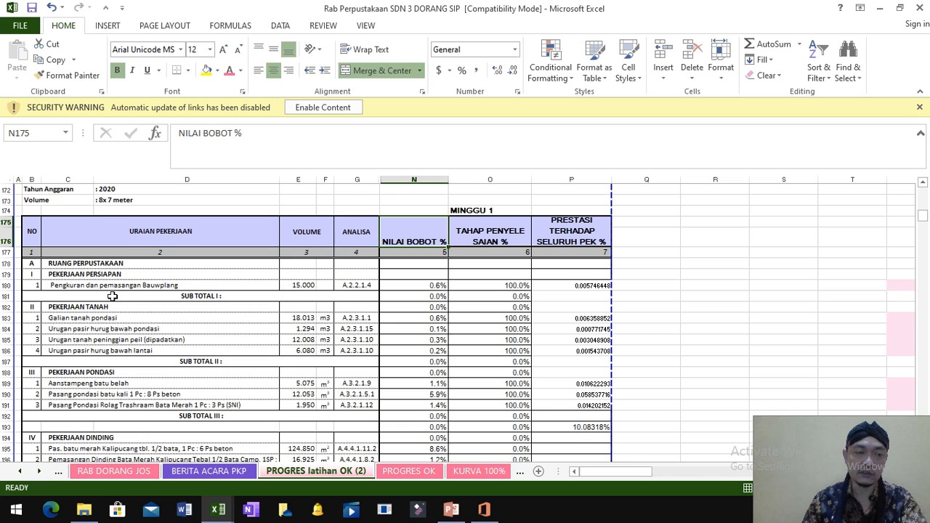
# Review all work items in the week 1 progress table, from Pekerjaan Persiapan through Biaya Operasional, with their NILAI BOBOT % values
pyautogui.scroll(-1, 100, 274)
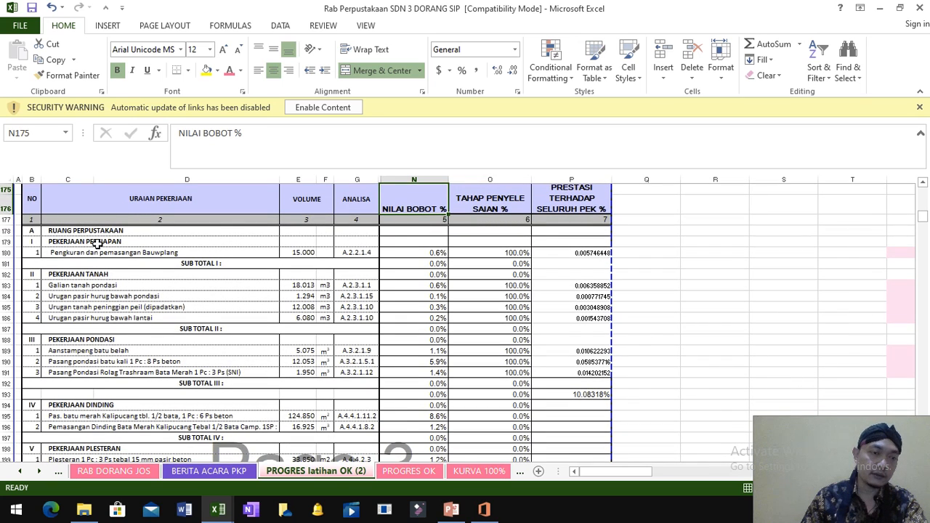
pyautogui.scroll(-1, 96, 244)
pyautogui.scroll(-5, 96, 246)
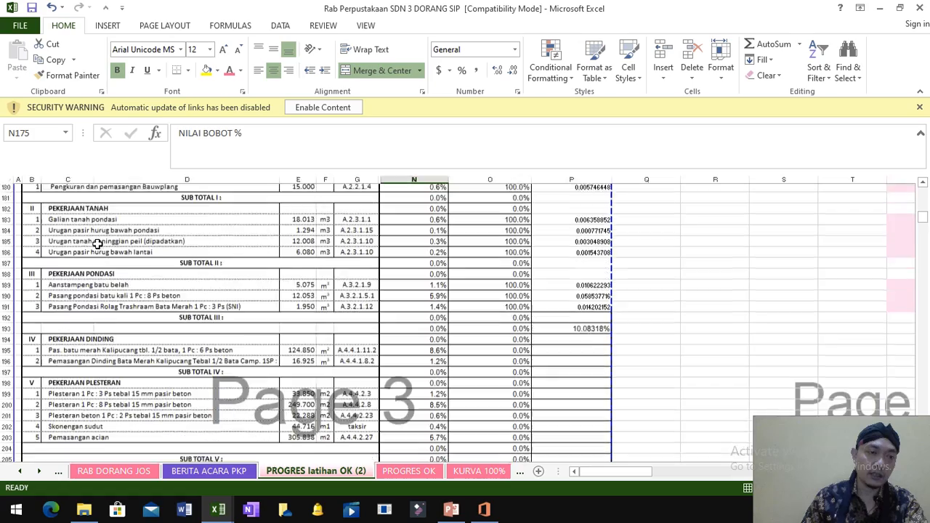
pyautogui.scroll(-9, 96, 247)
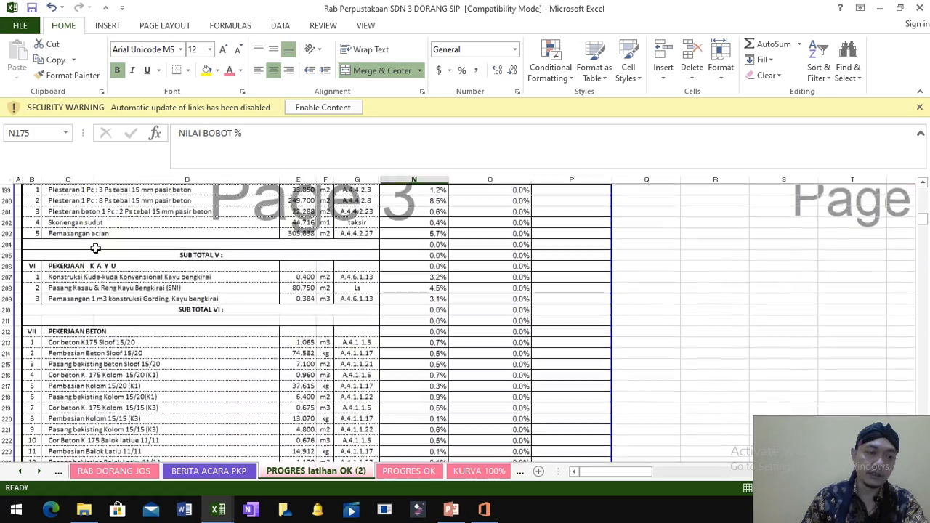
pyautogui.scroll(-1, 94, 251)
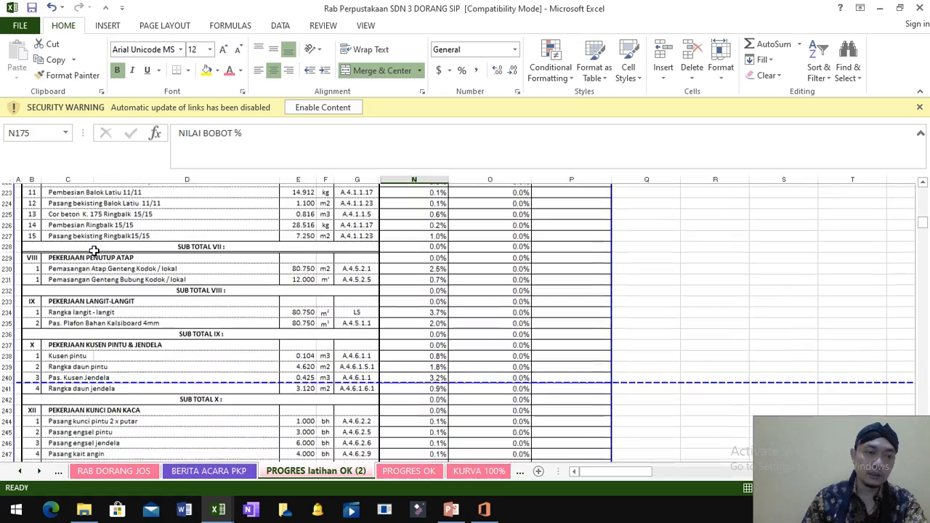
pyautogui.scroll(-1, 94, 250)
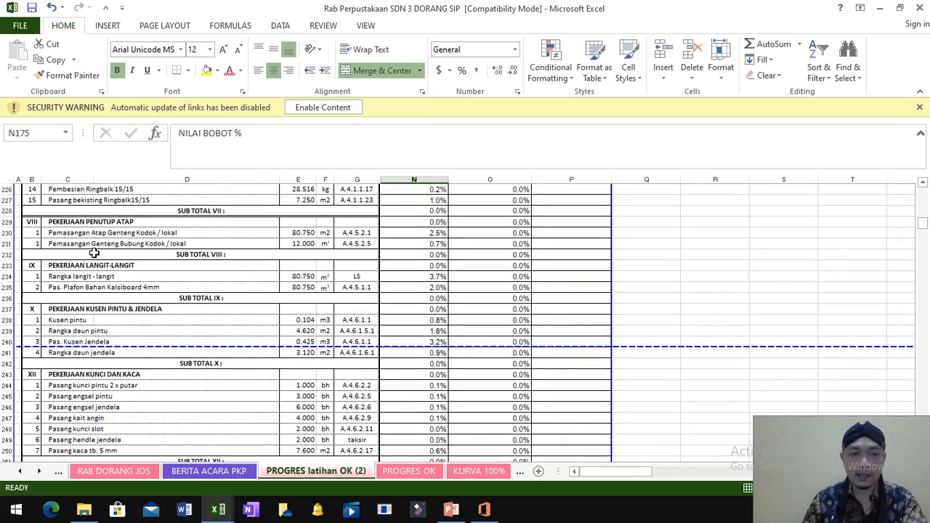
pyautogui.scroll(-1, 128, 312)
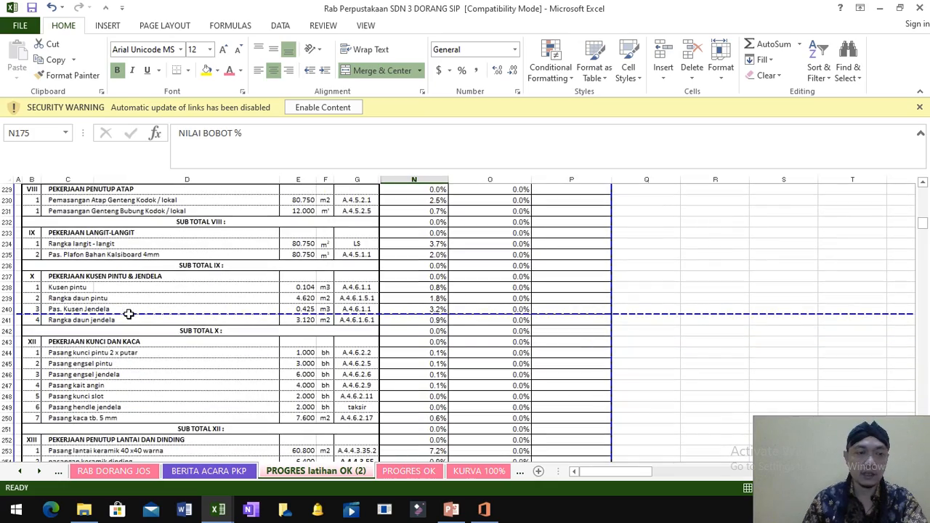
pyautogui.scroll(-4, 128, 313)
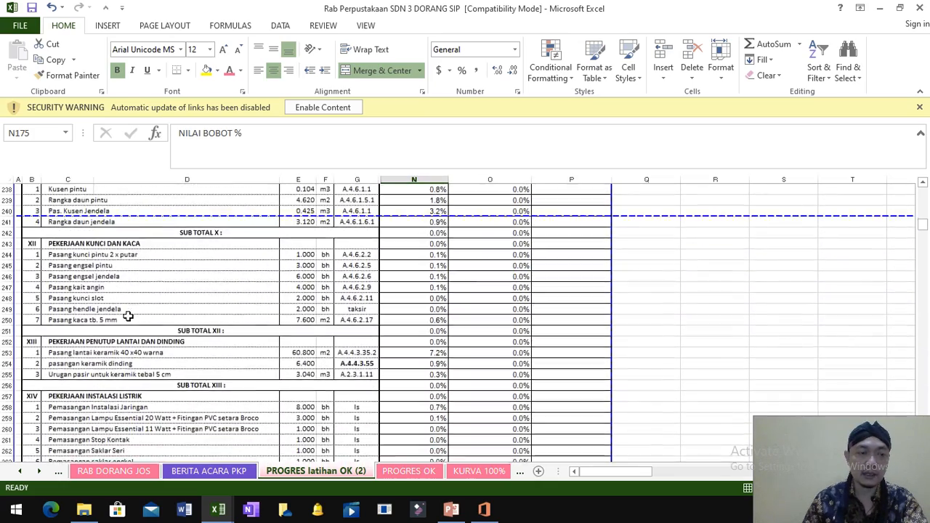
pyautogui.scroll(-2, 127, 317)
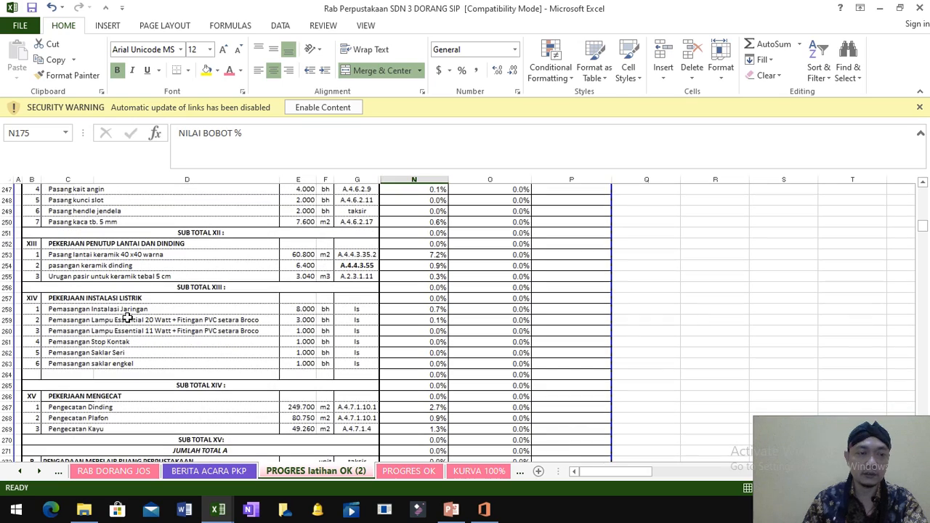
pyautogui.scroll(-4, 128, 317)
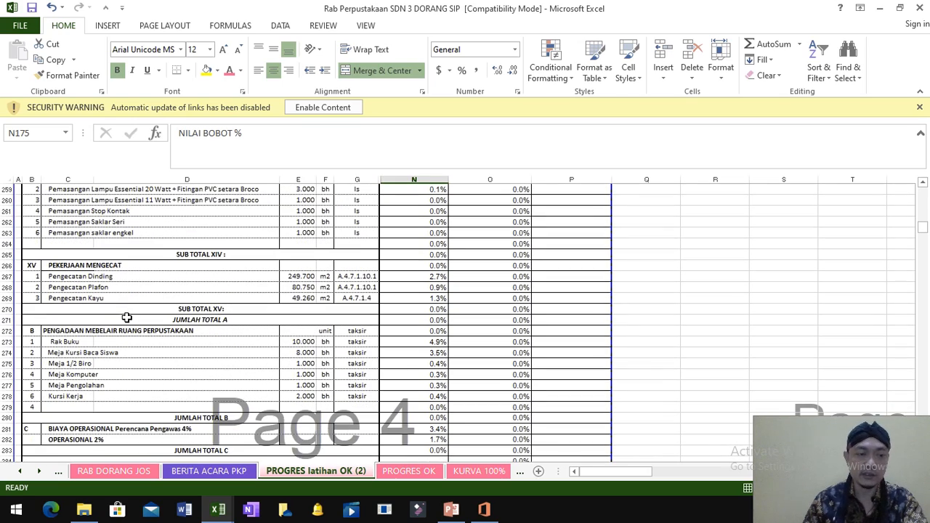
pyautogui.scroll(-5, 127, 318)
pyautogui.scroll(4, 419, 309)
pyautogui.scroll(20, 419, 310)
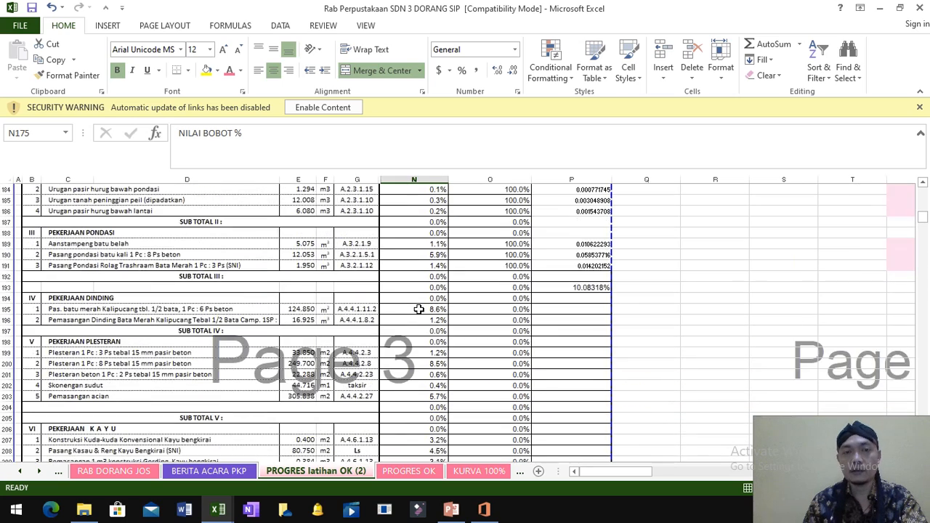
pyautogui.scroll(5, 419, 309)
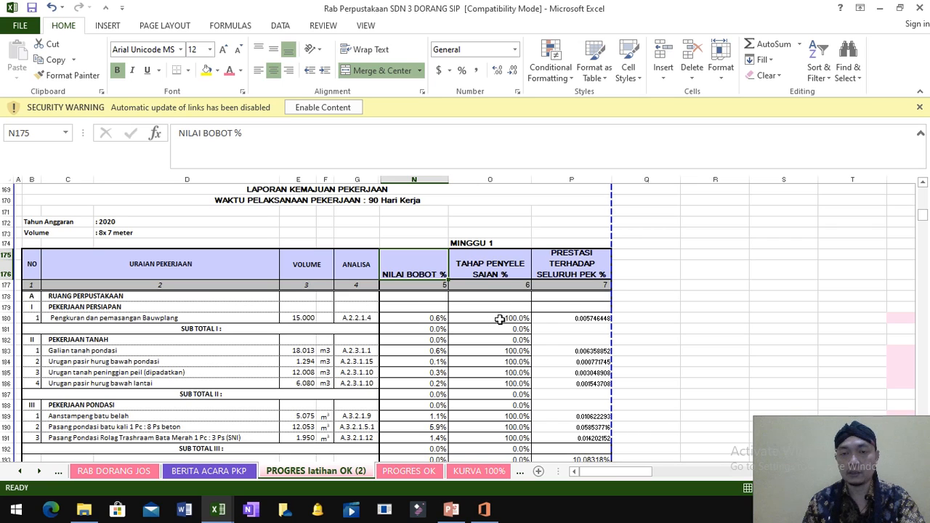
# Reduce the PRESTASI TERHADAP SELURUH PEK % values in P180:P191 to seven decimal places
pyautogui.moveTo(584, 318); pyautogui.dragTo(605, 438)
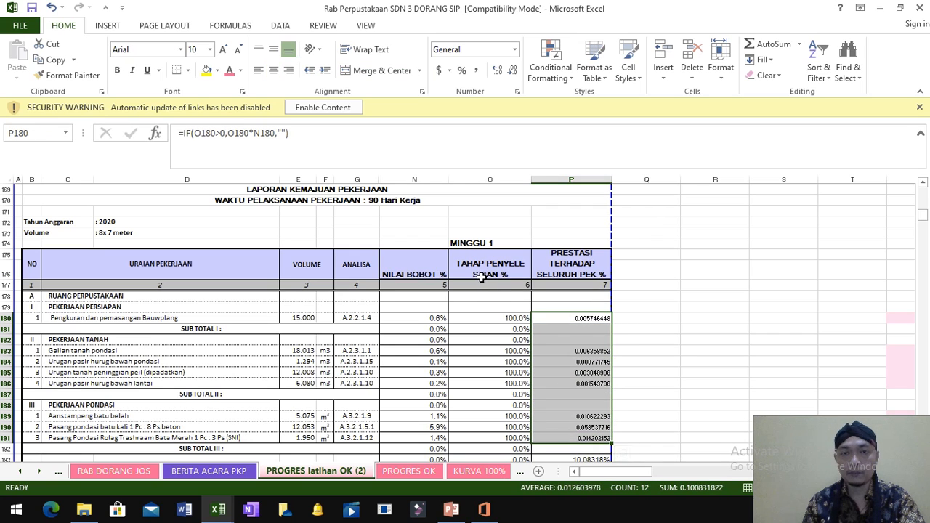
pyautogui.click(513, 70)
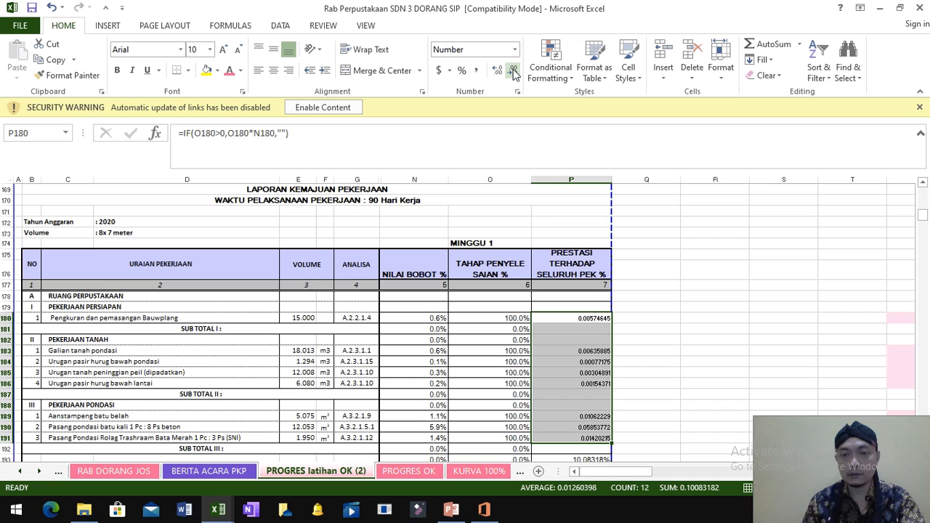
pyautogui.click(513, 70)
# Examine the achievement and completion formulas for the week 1 preparation, earthwork and foundation items in rows 180 to 191
pyautogui.click(581, 318)
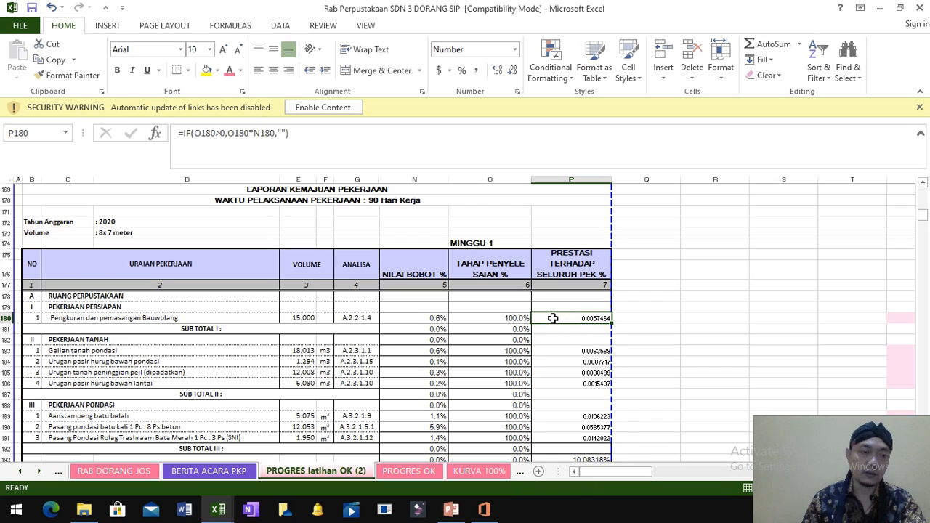
pyautogui.scroll(-1, 553, 318)
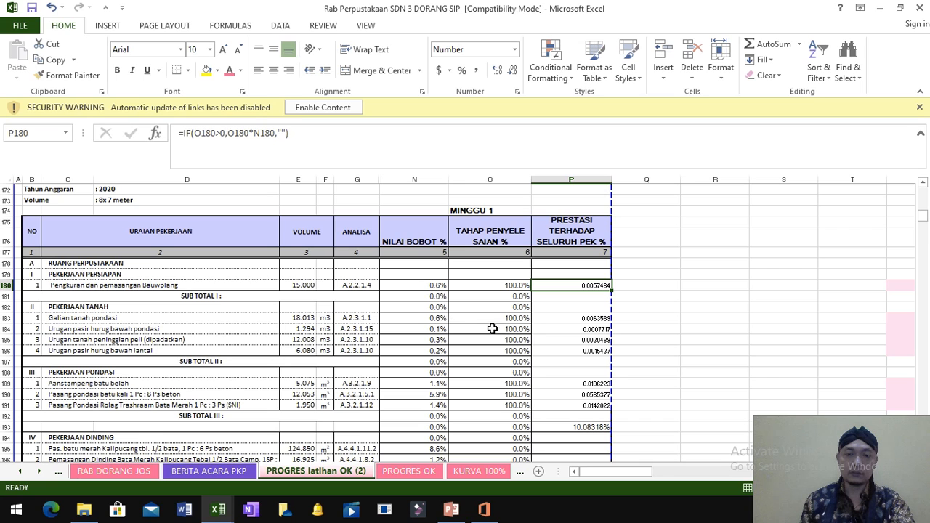
pyautogui.click(523, 319)
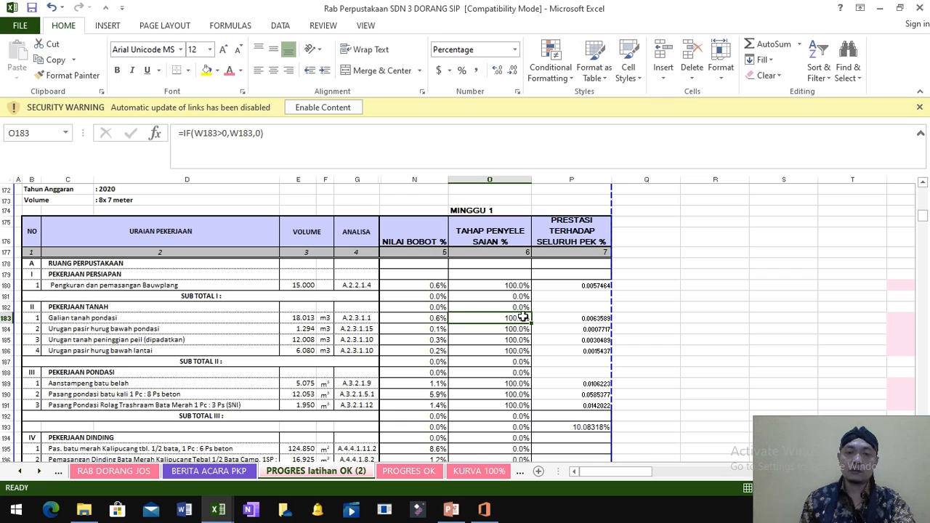
pyautogui.click(574, 320)
pyautogui.click(129, 327)
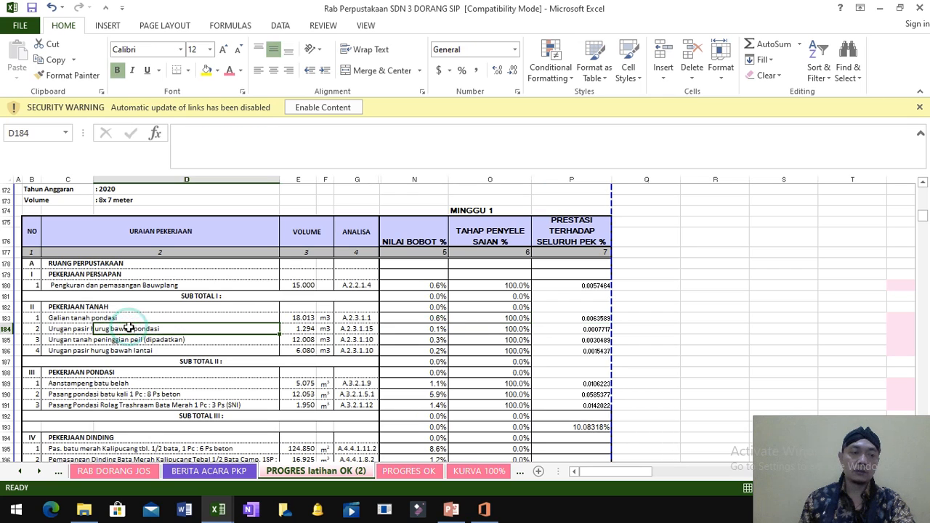
pyautogui.click(80, 329)
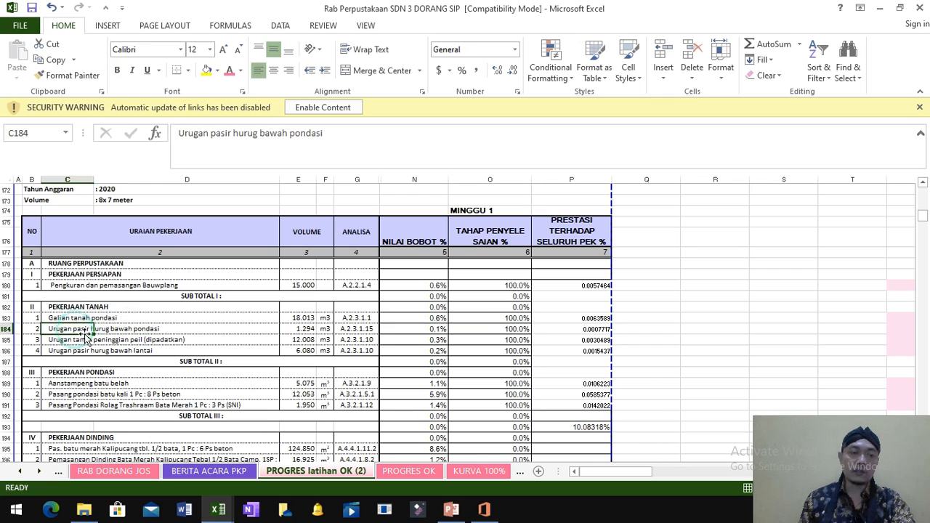
pyautogui.click(512, 329)
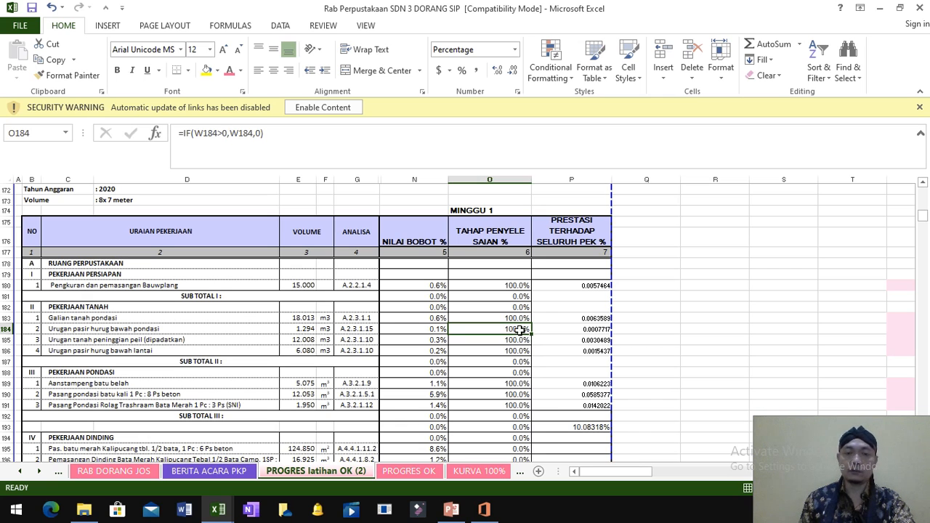
pyautogui.click(512, 339)
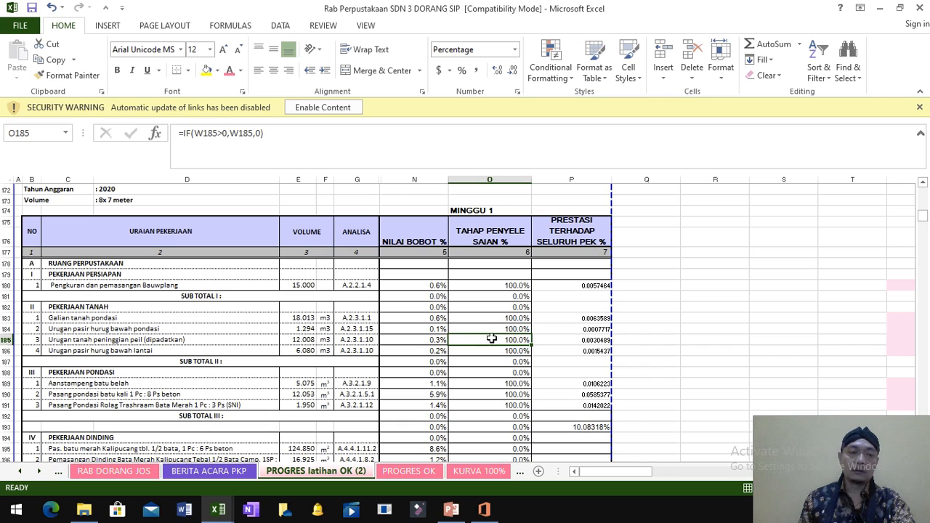
pyautogui.click(86, 342)
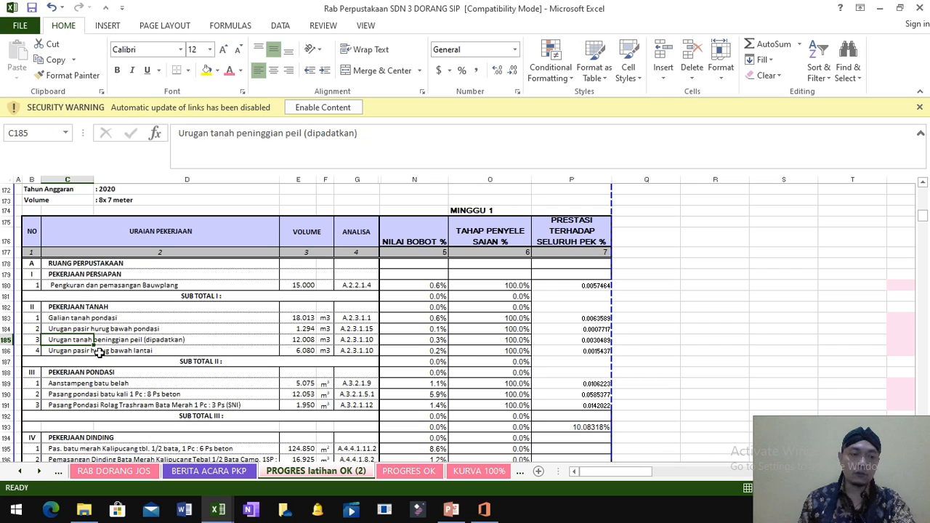
pyautogui.click(522, 351)
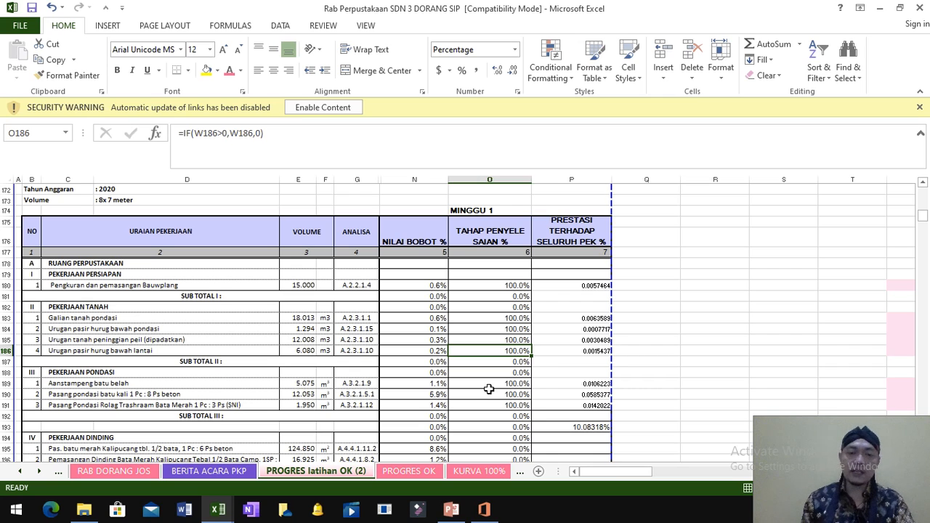
pyautogui.click(515, 384)
pyautogui.click(519, 395)
pyautogui.click(518, 404)
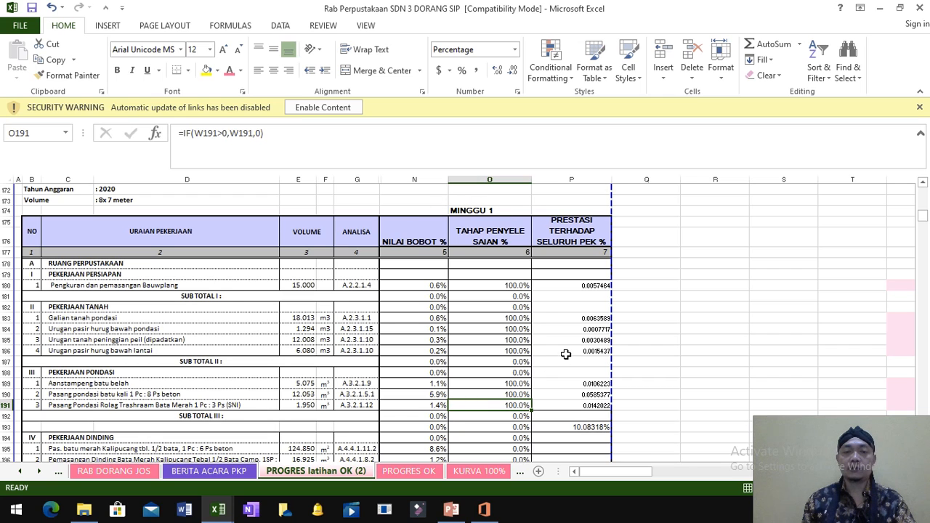
# Review the week 1 progress table from the report heading through the Pekerjaan Penutup Lantai dan Dinding items
pyautogui.scroll(2, 323, 292)
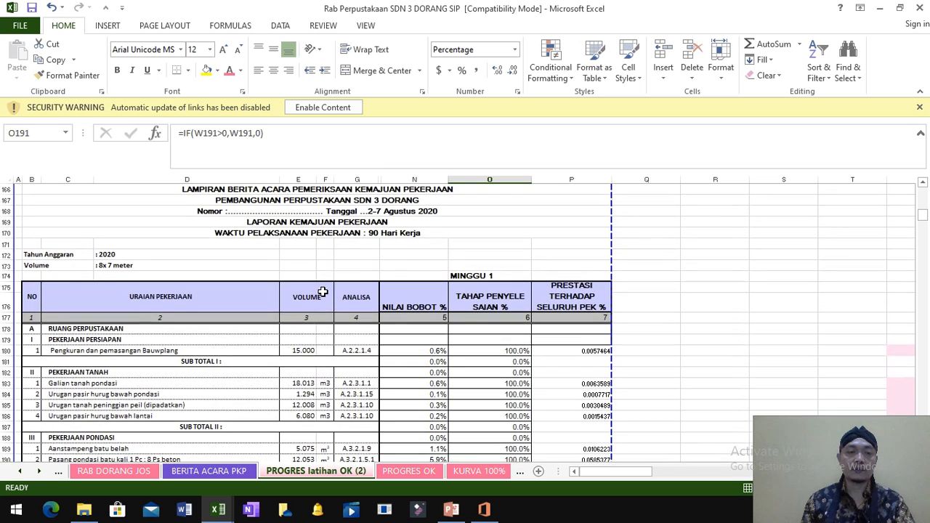
pyautogui.scroll(-1, 322, 292)
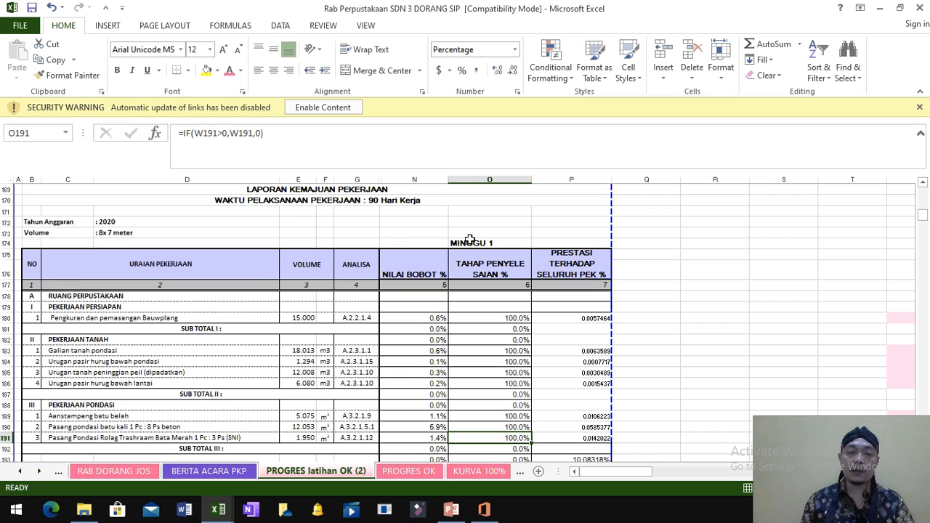
pyautogui.scroll(-10, 565, 295)
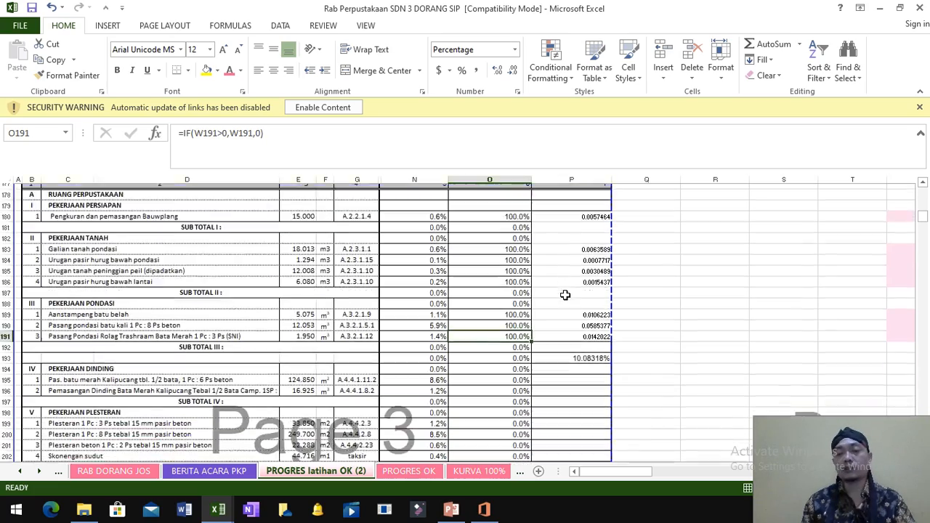
pyautogui.scroll(-9, 564, 295)
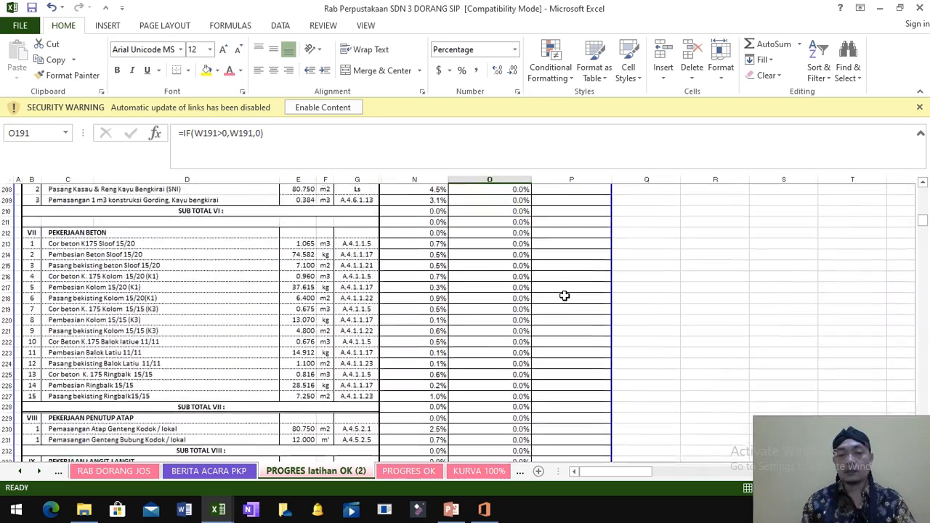
pyautogui.scroll(-2, 563, 295)
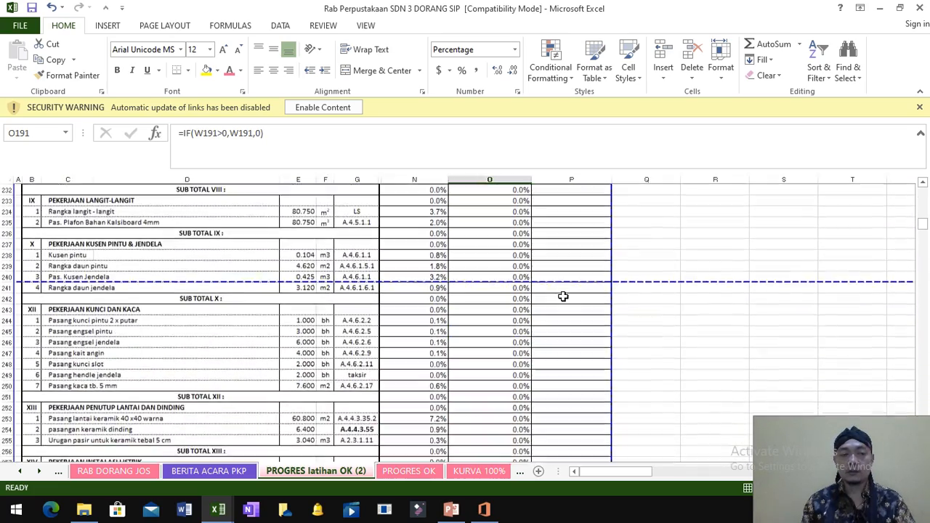
pyautogui.scroll(8, 563, 296)
pyautogui.scroll(10, 562, 297)
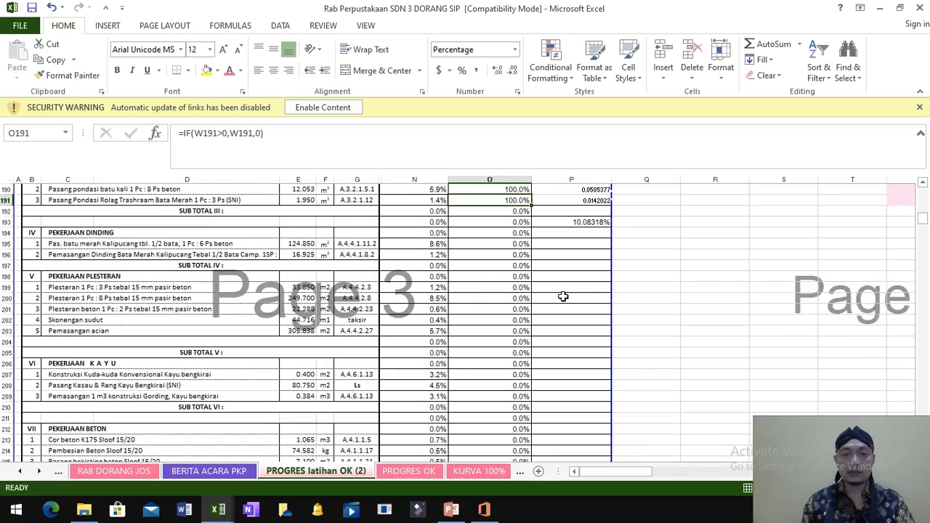
# Examine the NILAI BOBOT % and TAHAP PENYELESAIAN % columns for the wall, plaster, wood, concrete and roofing items
pyautogui.scroll(-4, 501, 352)
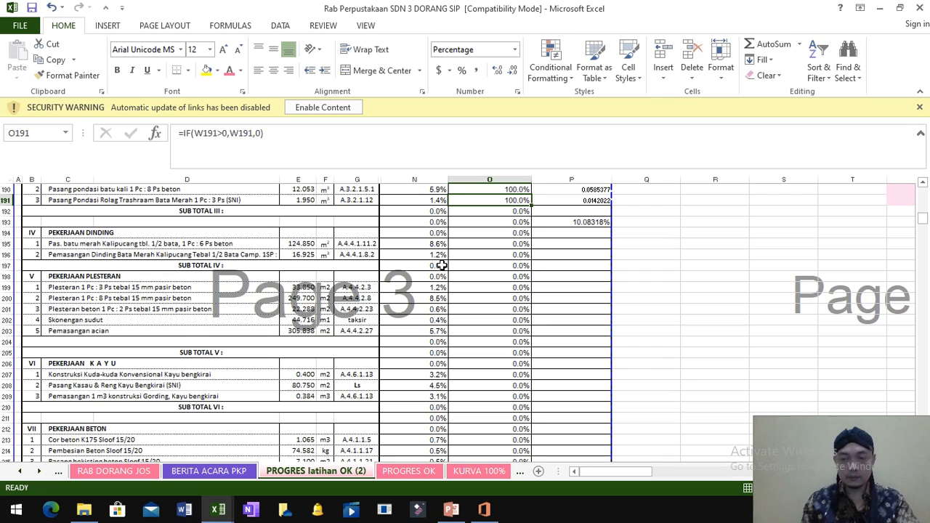
pyautogui.scroll(-2, 441, 265)
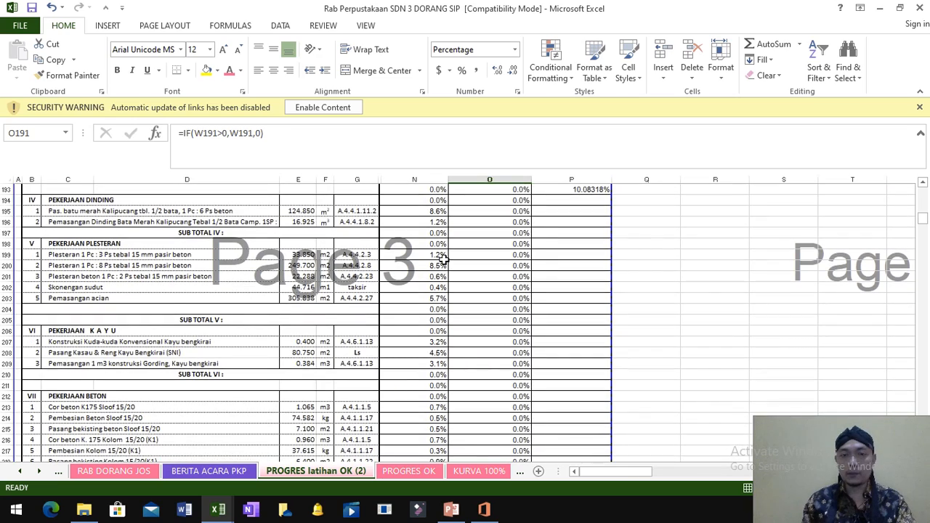
pyautogui.scroll(-3, 443, 258)
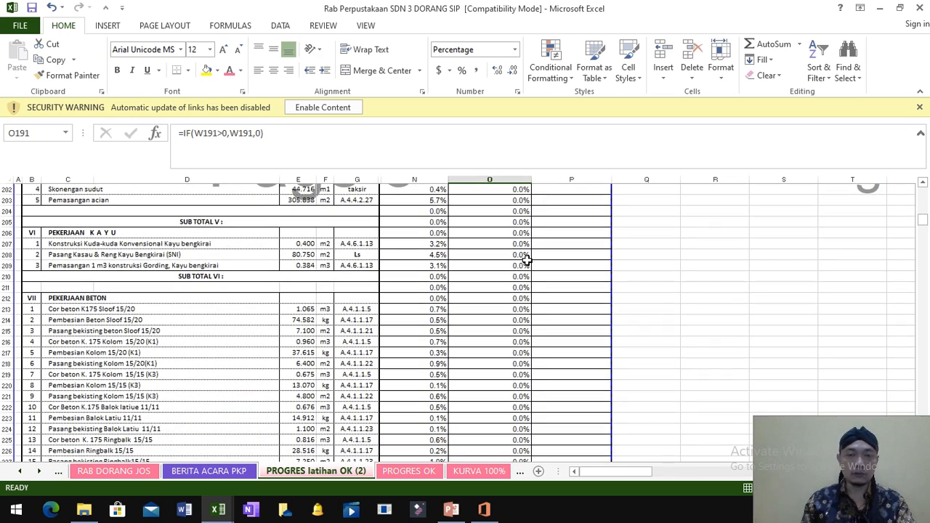
pyautogui.scroll(-3, 528, 263)
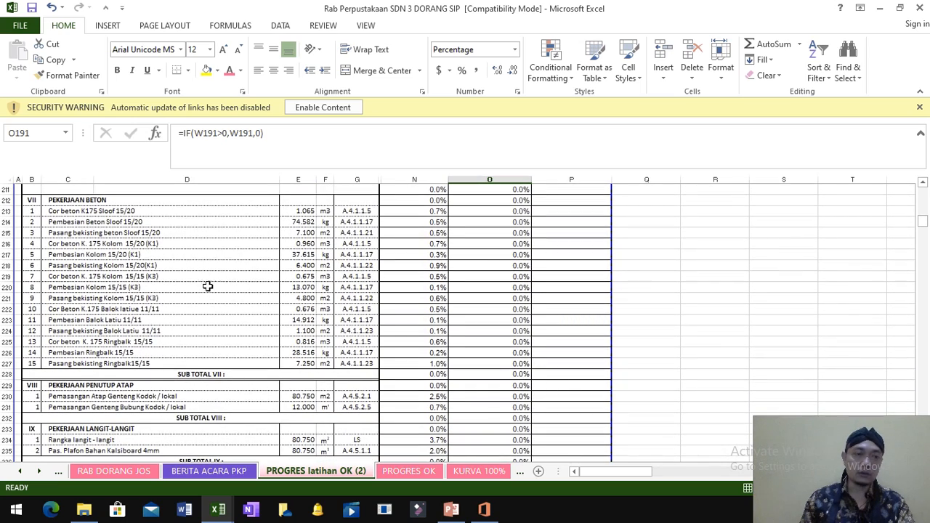
pyautogui.scroll(1, 469, 304)
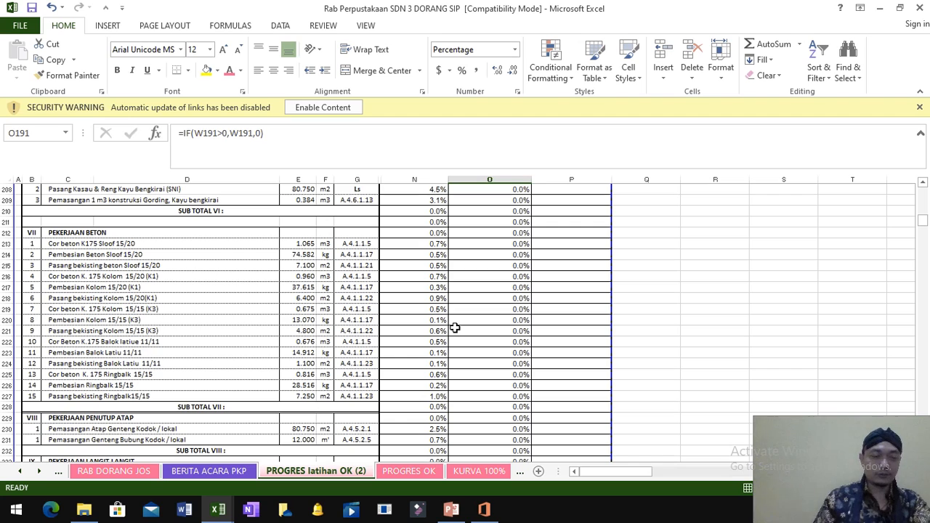
pyautogui.scroll(-3, 453, 329)
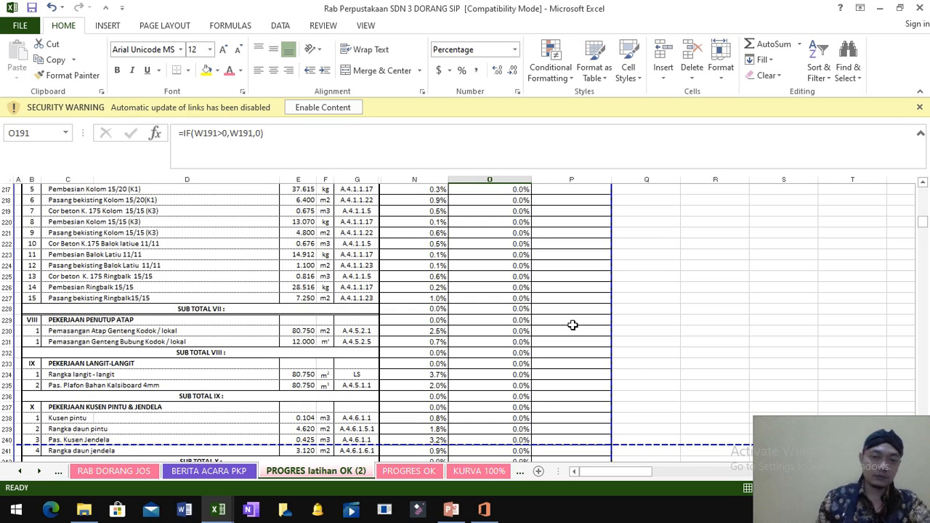
# Check the total formula of the PRESTASI TERHADAP SELURUH PEK % column in P285 and the rupiah amount beneath it
pyautogui.scroll(-9, 563, 325)
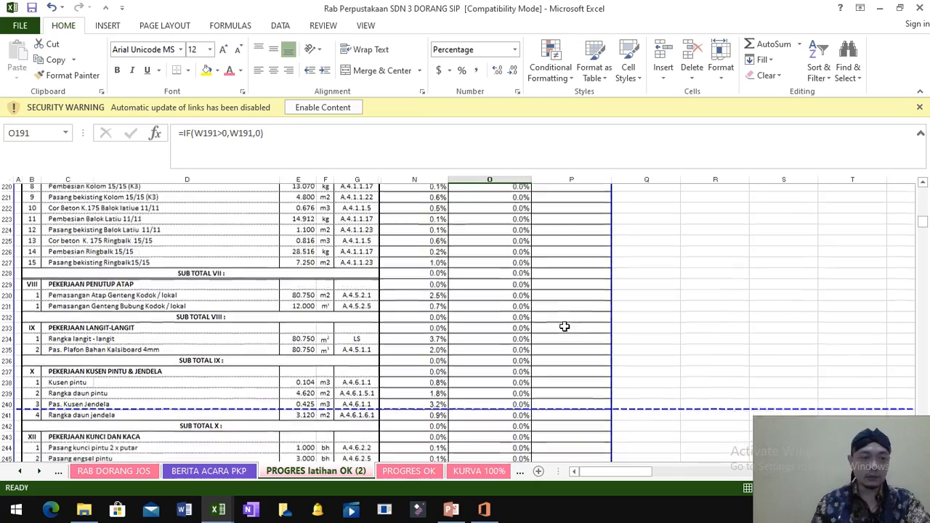
pyautogui.scroll(-7, 565, 327)
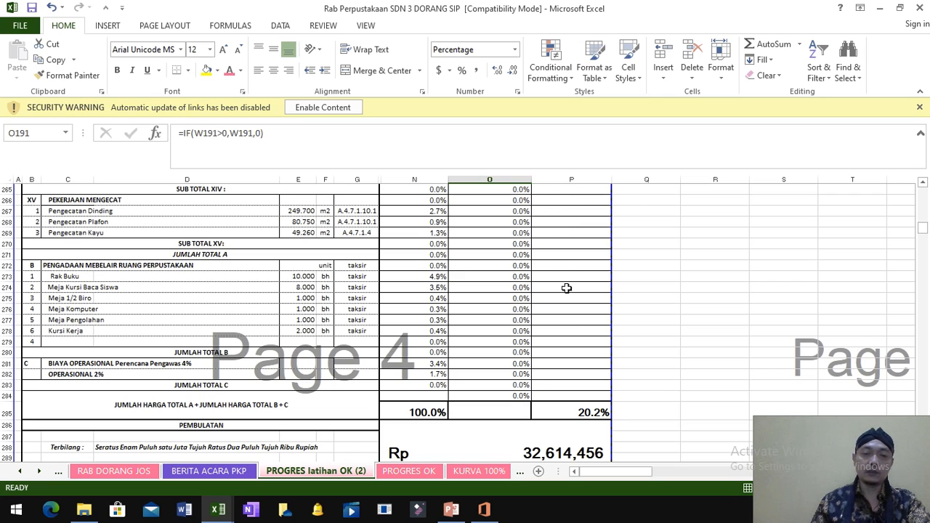
pyautogui.click(600, 412)
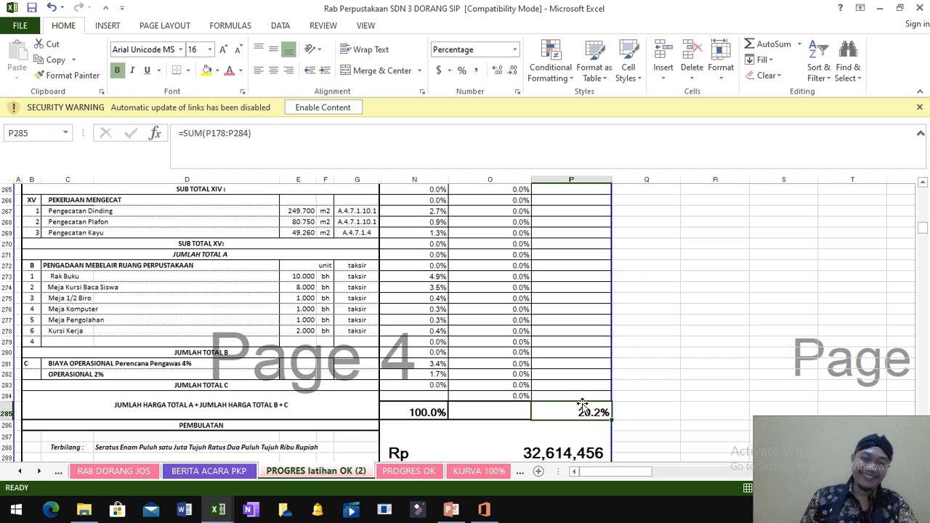
pyautogui.scroll(-2, 581, 405)
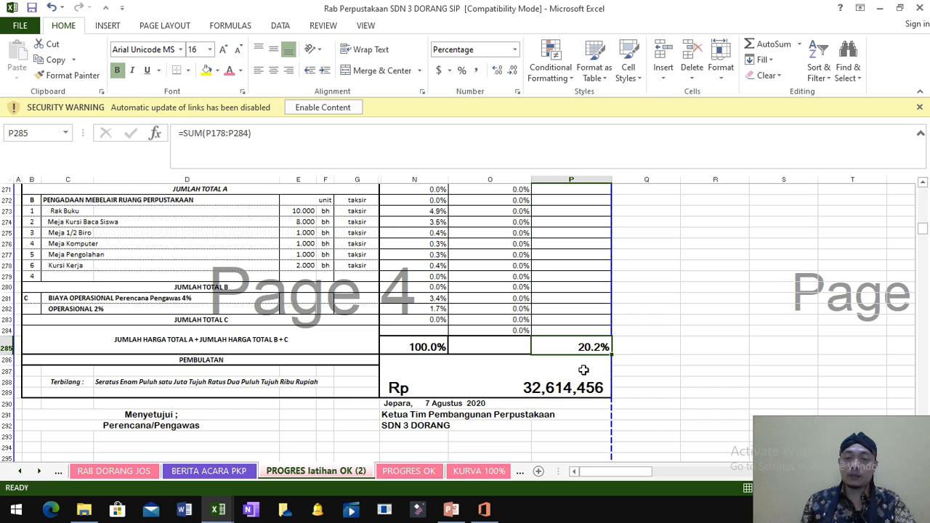
# Open the KURVA SS sheet and view the project details and cost table heading at its start
pyautogui.click(487, 473)
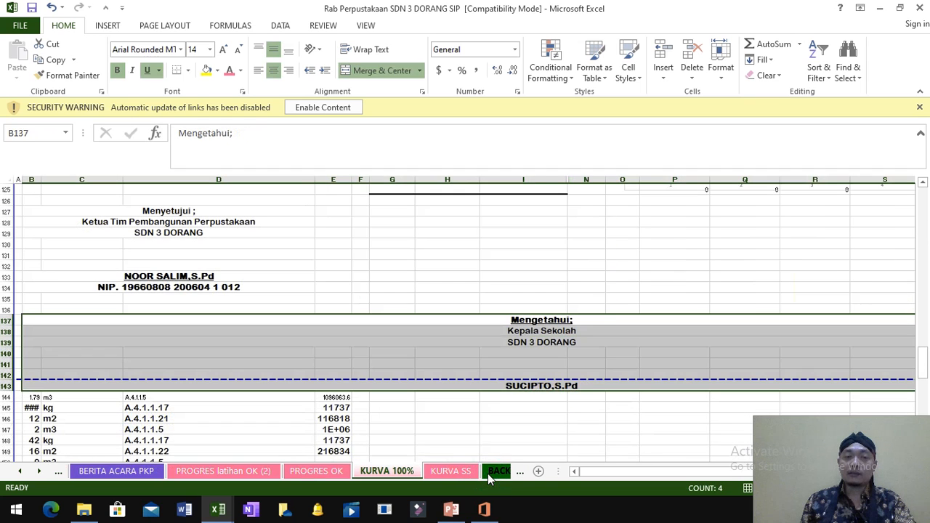
pyautogui.click(454, 472)
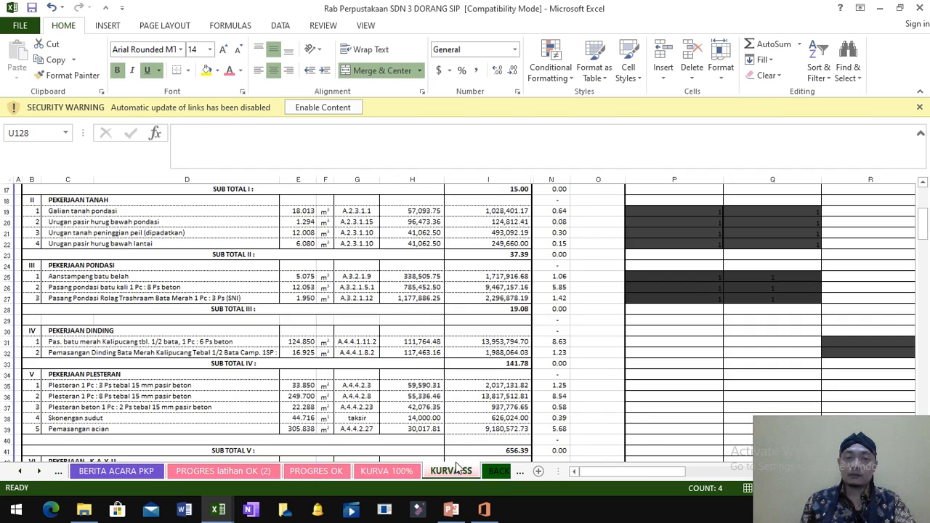
pyautogui.scroll(3, 540, 383)
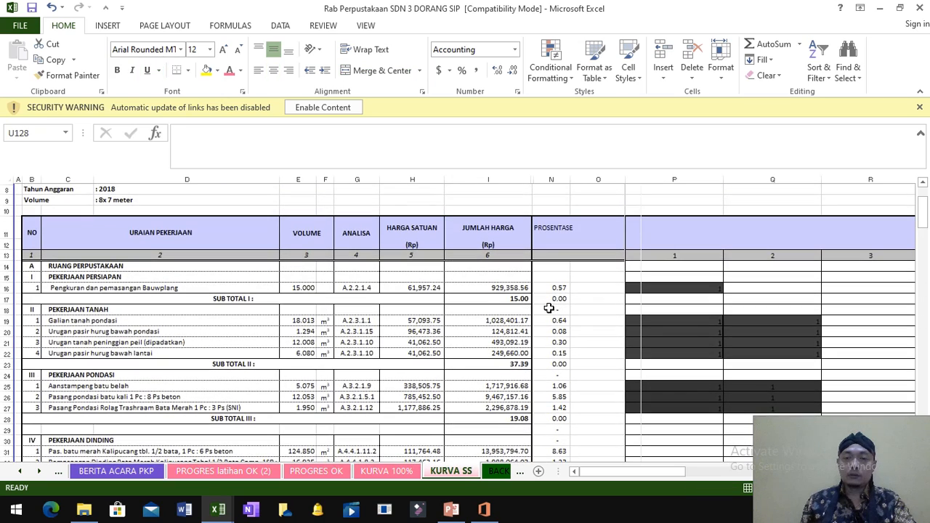
pyautogui.scroll(2, 534, 308)
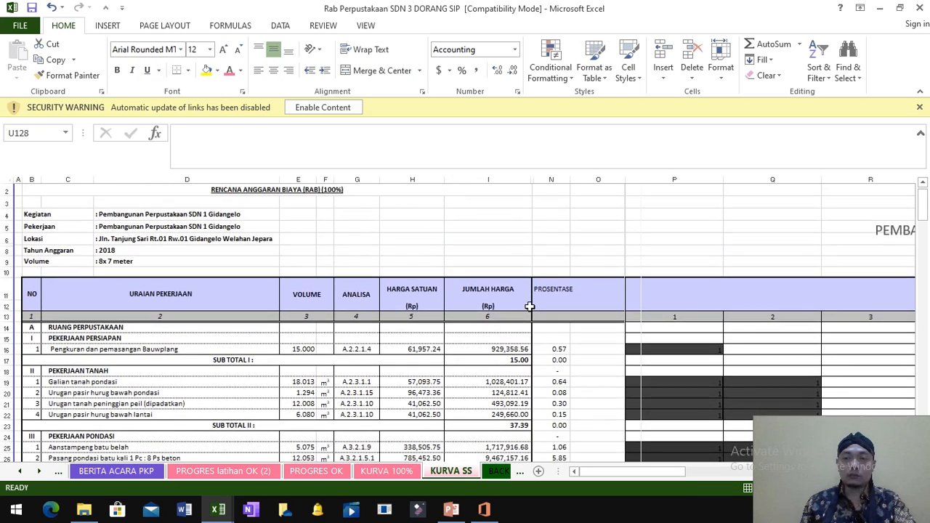
# Examine the PROSENTASE values and the week 1 and 2 schedule bars for the preparation, earthwork and foundation items
pyautogui.scroll(-1, 530, 306)
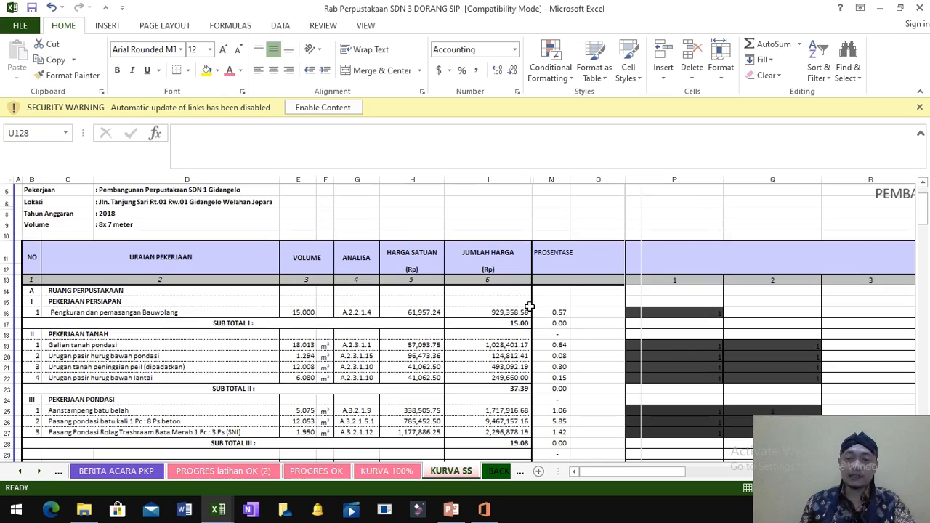
pyautogui.scroll(-1, 529, 307)
pyautogui.scroll(-1, 530, 306)
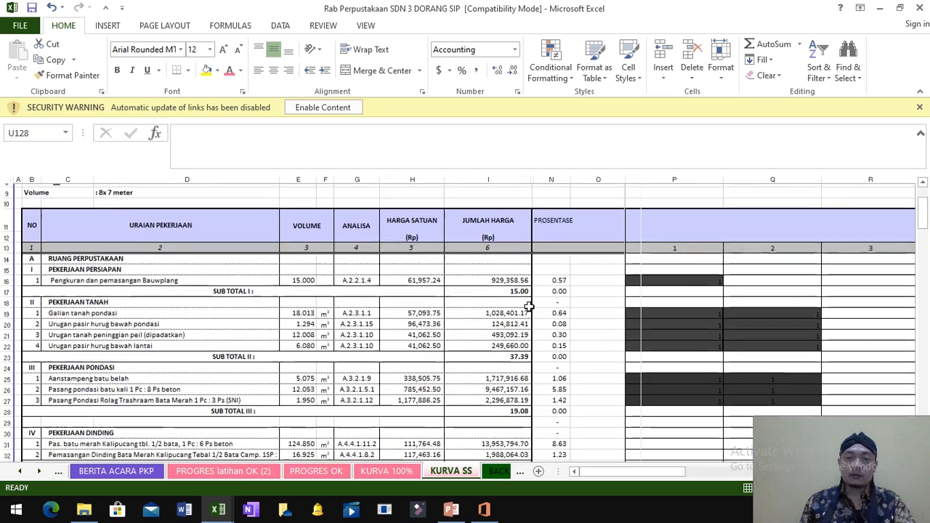
pyautogui.scroll(1, 395, 263)
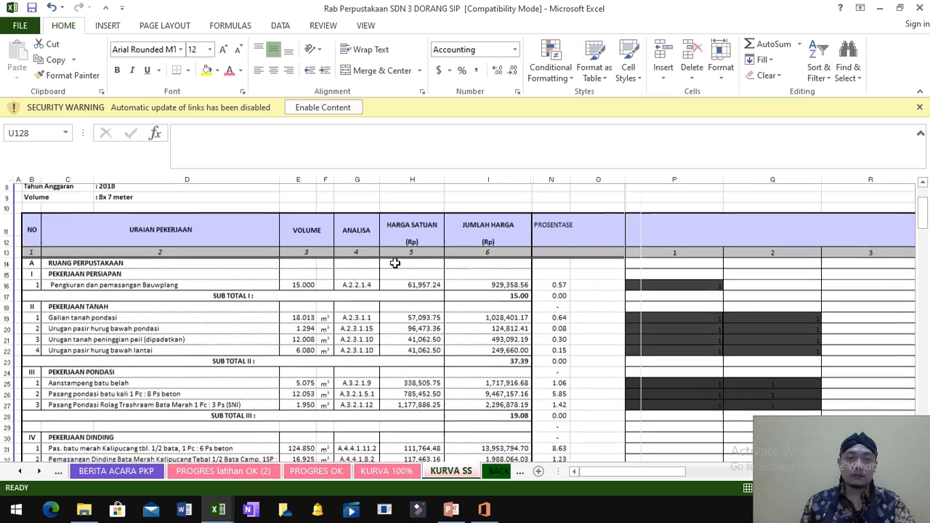
pyautogui.scroll(-2, 394, 265)
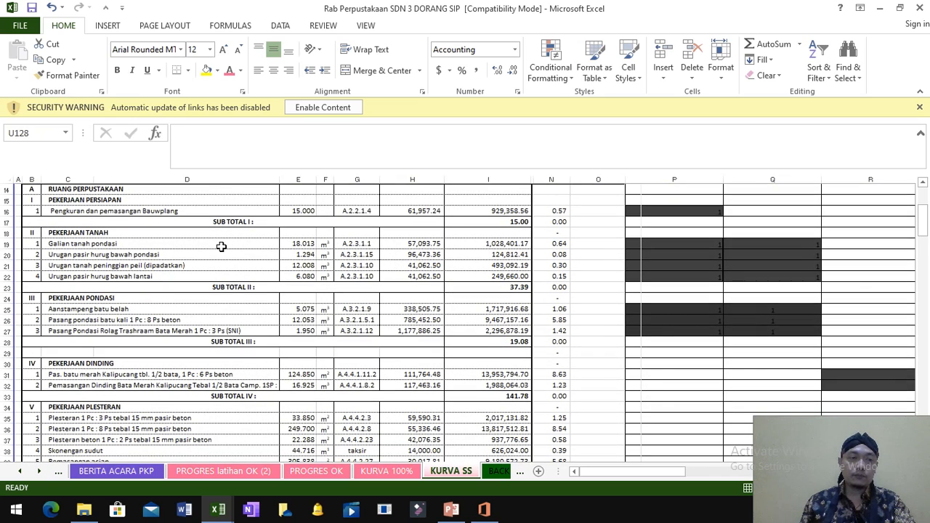
pyautogui.scroll(1, 222, 247)
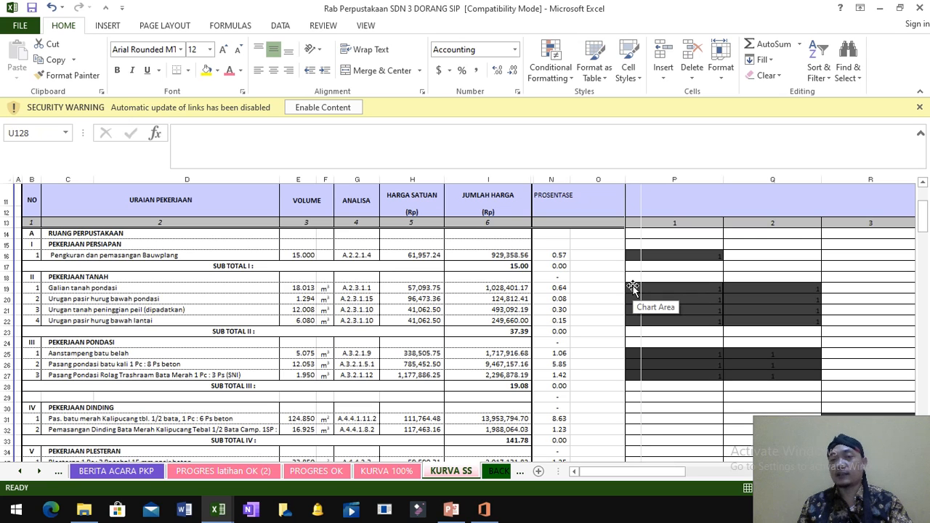
pyautogui.scroll(2, 632, 288)
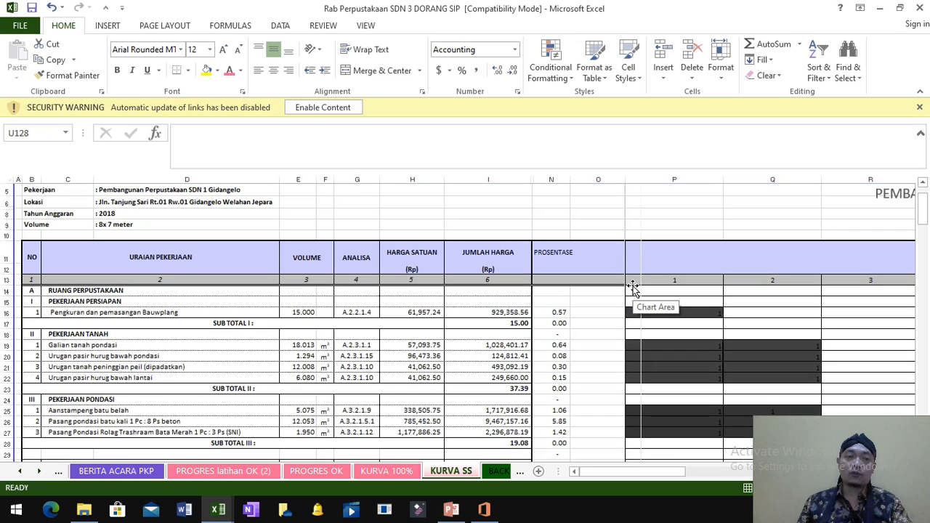
# Follow the KURVA SS schedule down to the weekly totals and inspect the S-curve's first point for week 1
pyautogui.scroll(-1, 632, 288)
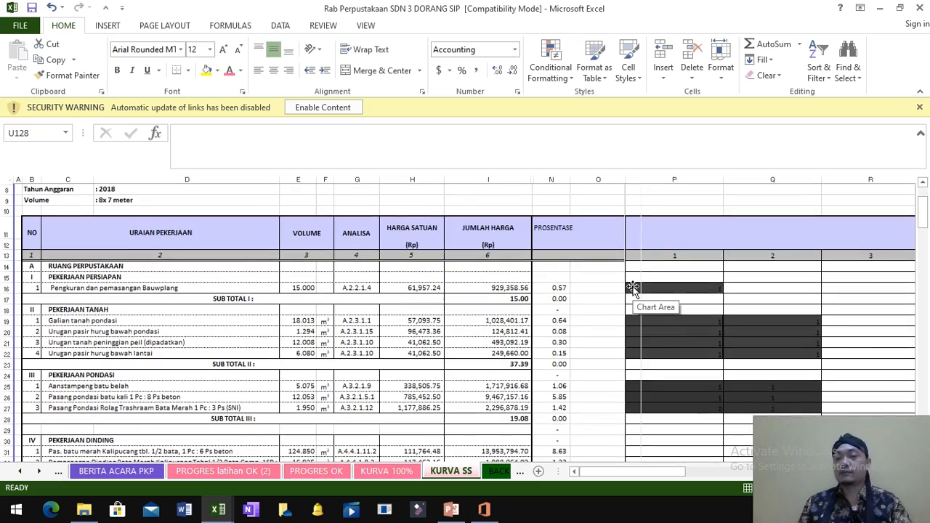
pyautogui.scroll(-1, 632, 289)
pyautogui.scroll(-1, 633, 288)
pyautogui.scroll(-20, 633, 289)
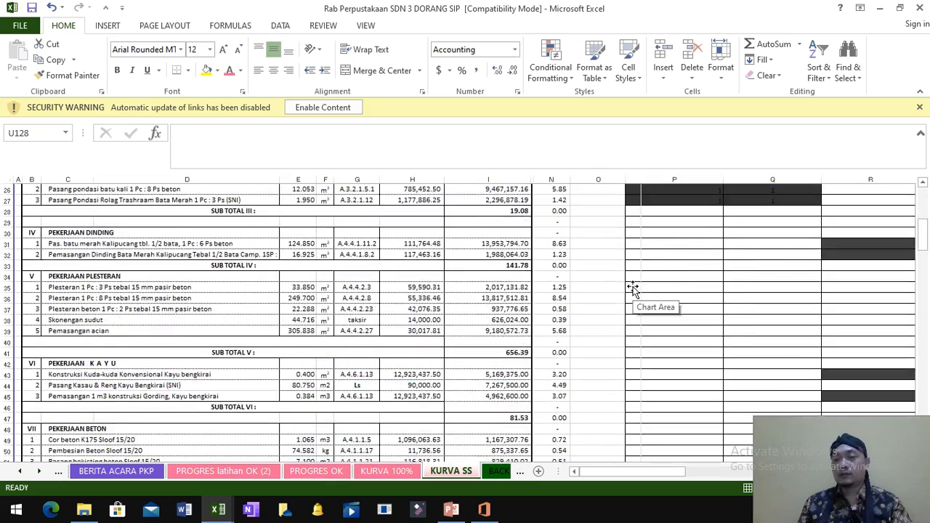
pyautogui.scroll(-2, 633, 288)
pyautogui.moveTo(693, 351)
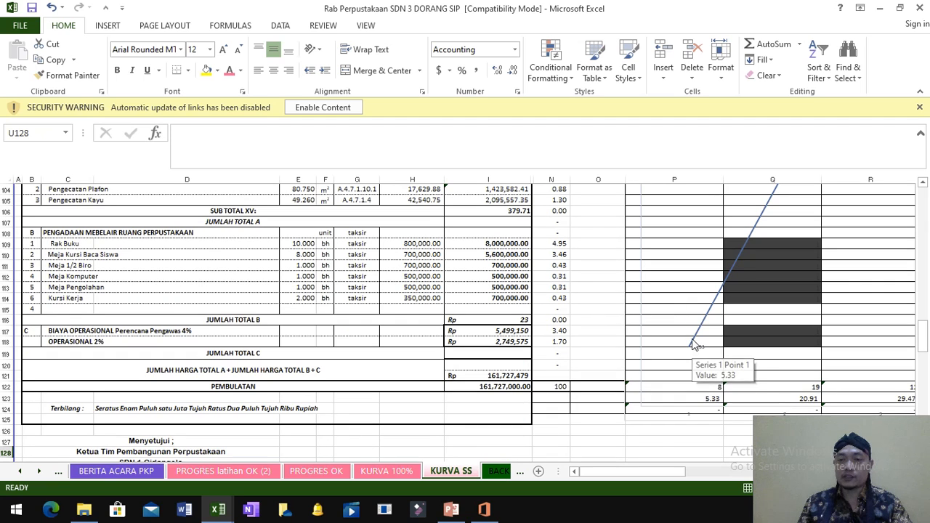
pyautogui.moveTo(707, 313)
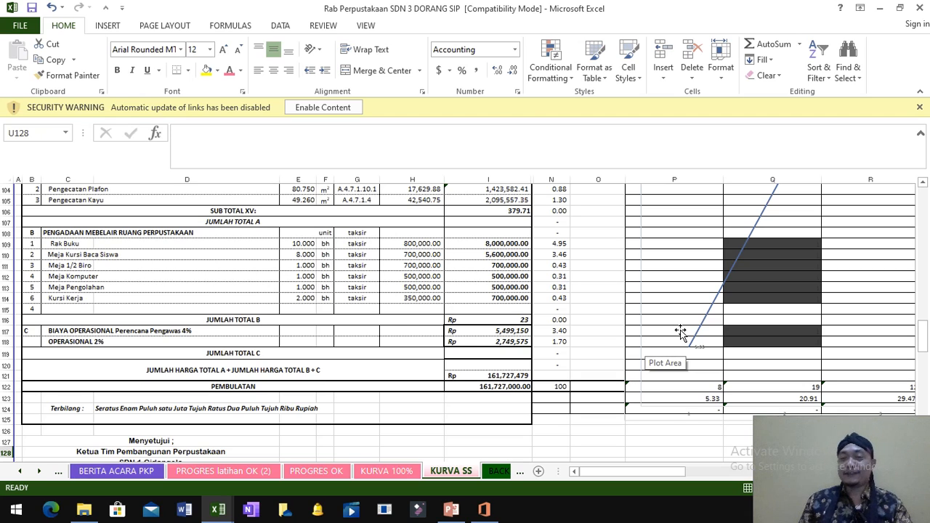
# Trace the S-curve upward through the following weeks and return to the start of the KURVA SS sheet
pyautogui.scroll(16, 679, 332)
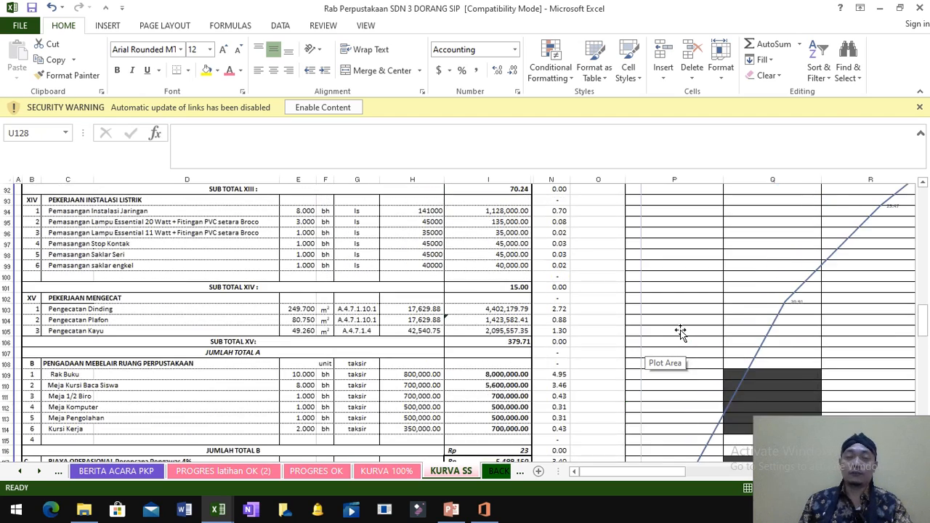
pyautogui.scroll(-14, 679, 331)
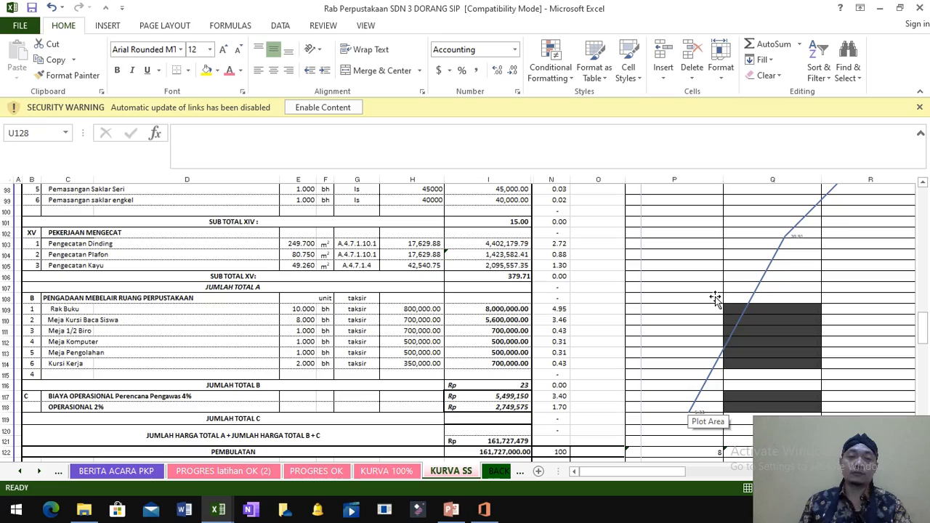
pyautogui.scroll(9, 715, 296)
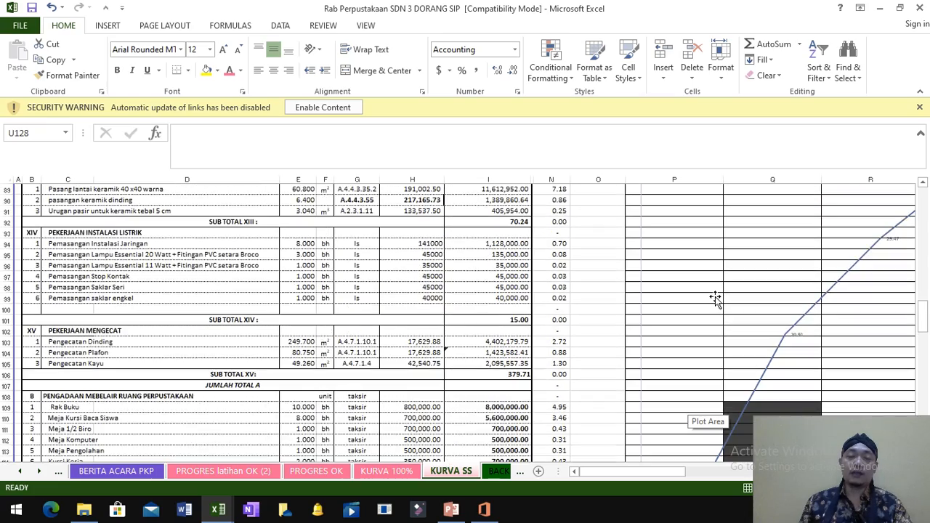
pyautogui.scroll(20, 715, 296)
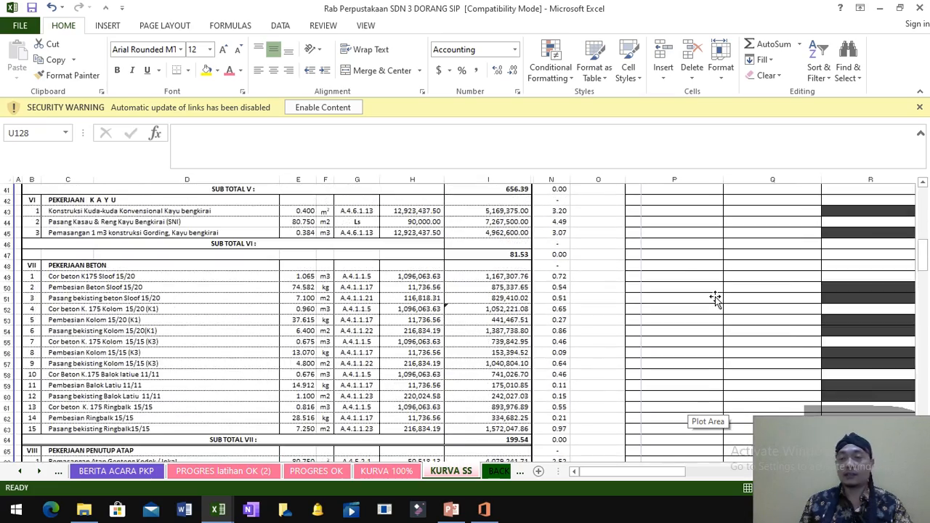
pyautogui.scroll(4, 714, 296)
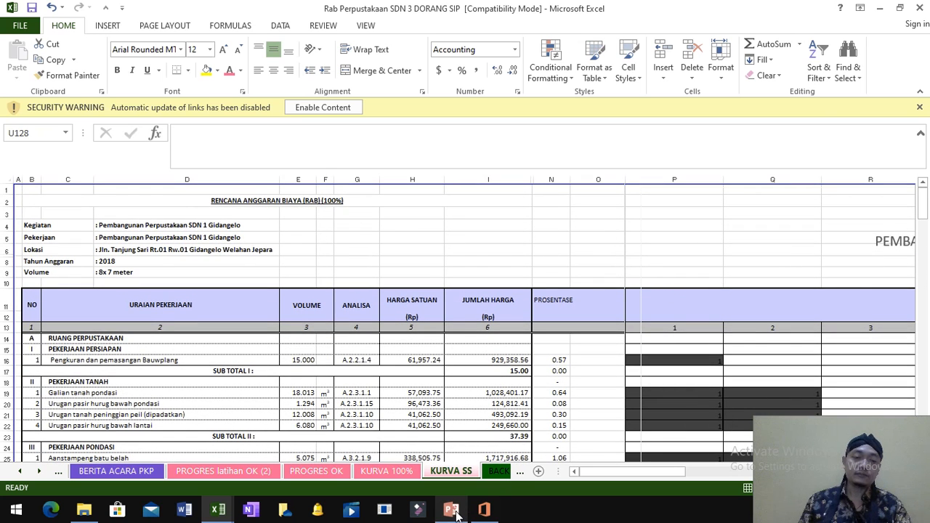
# Open the PROGRES OK sheet and view the week 1 (MINGGU 1) report heading and first work items
pyautogui.moveTo(450, 510)
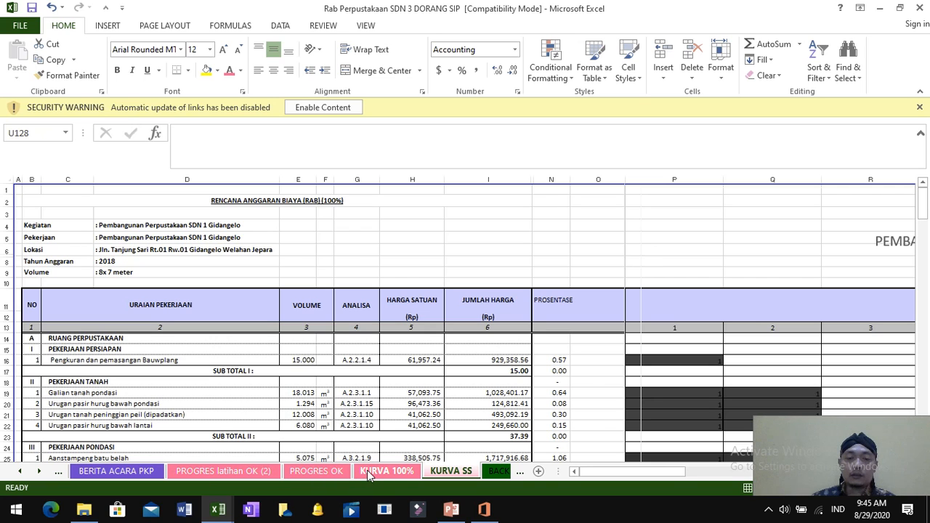
pyautogui.click(328, 470)
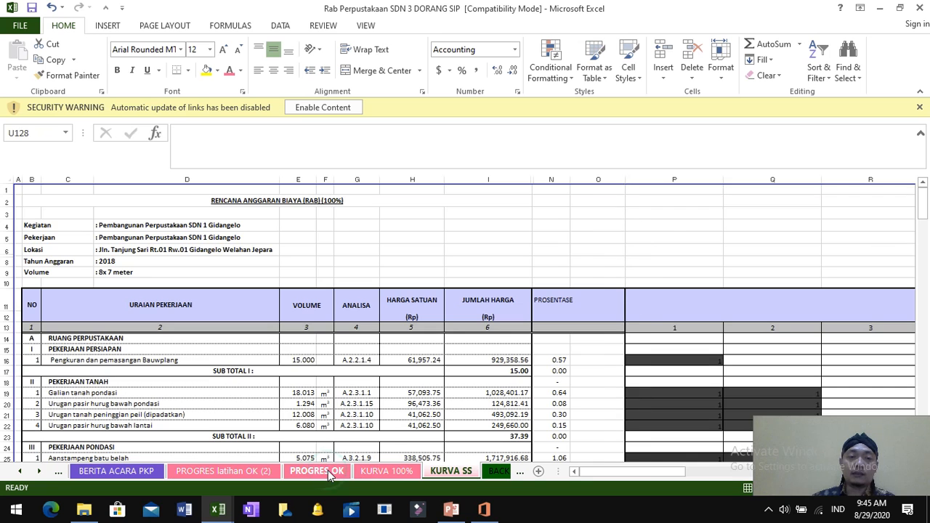
pyautogui.scroll(10, 369, 411)
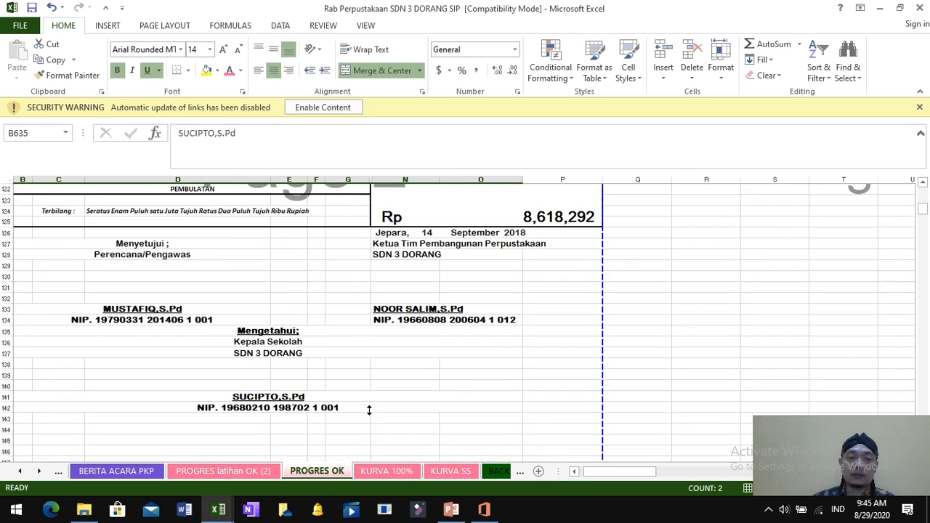
pyautogui.scroll(-12, 369, 410)
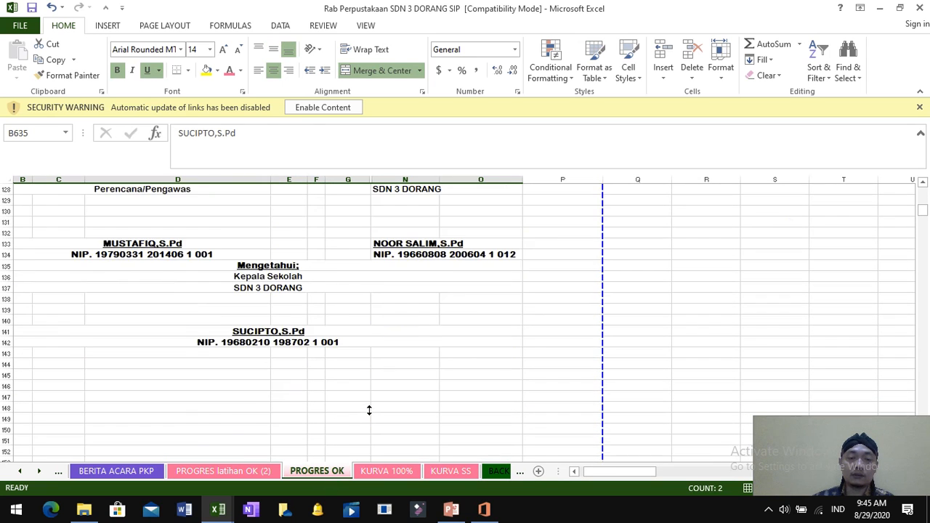
pyautogui.scroll(-4, 379, 434)
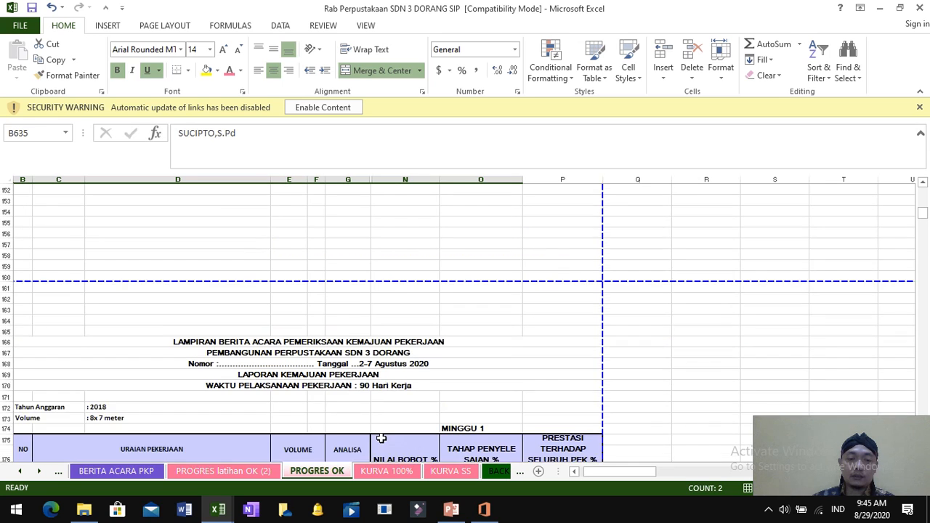
pyautogui.scroll(-1, 391, 405)
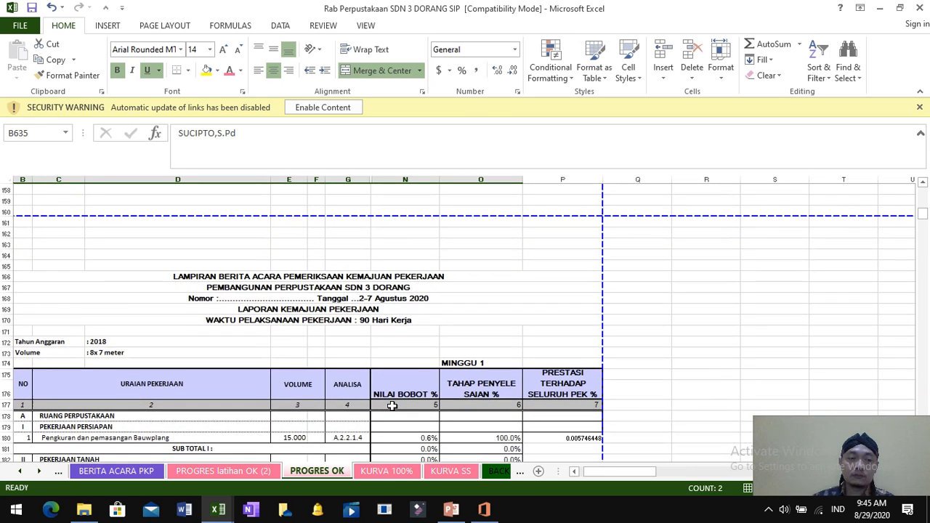
pyautogui.scroll(-3, 391, 406)
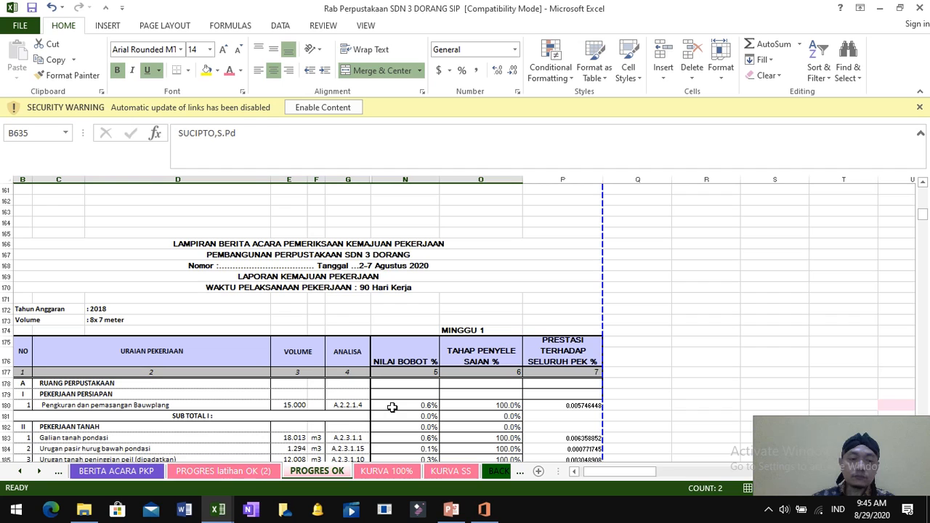
# On the PROGRES latihan OK (2) sheet, inspect the formulas behind the week 1 total progress percentage and the rupiah amount
pyautogui.click(253, 474)
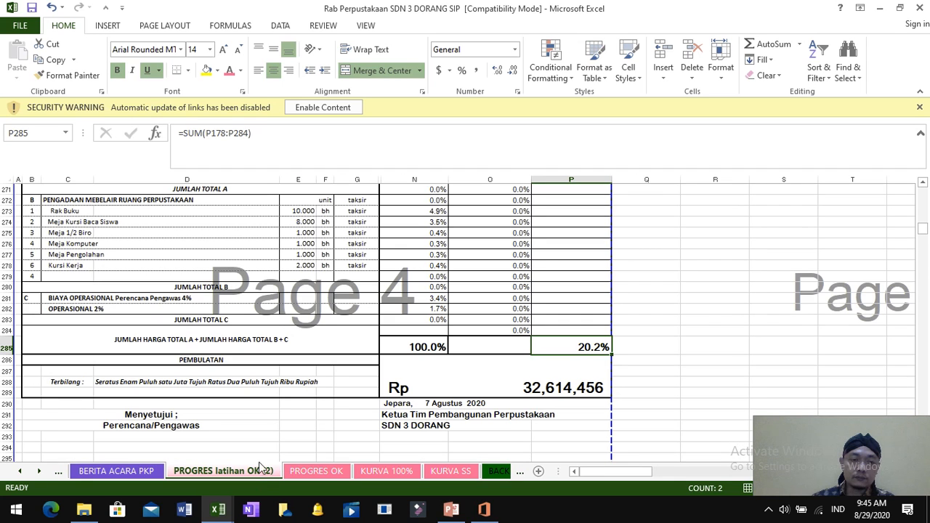
pyautogui.click(545, 385)
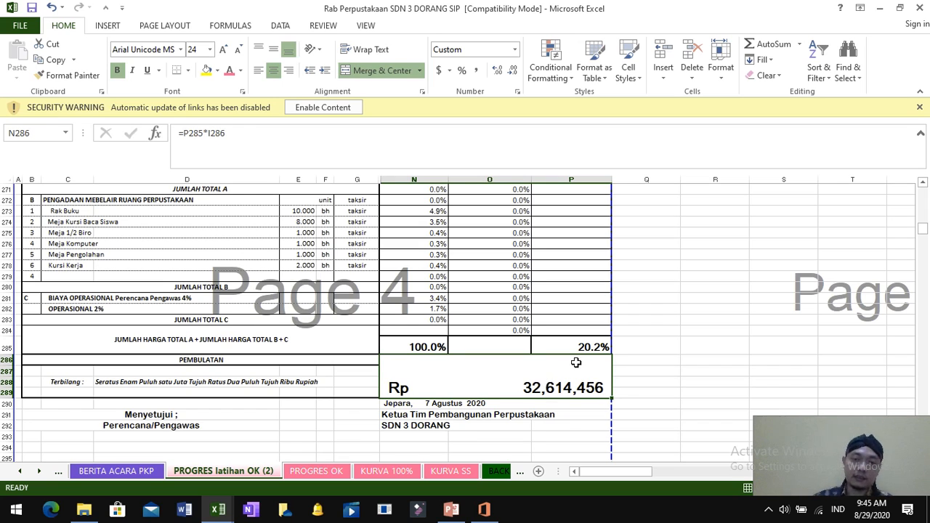
pyautogui.click(592, 348)
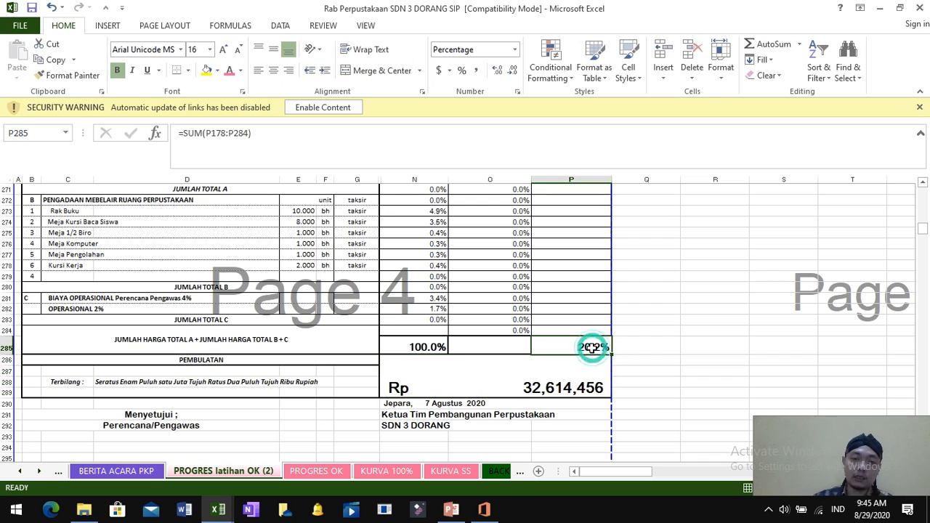
pyautogui.click(525, 381)
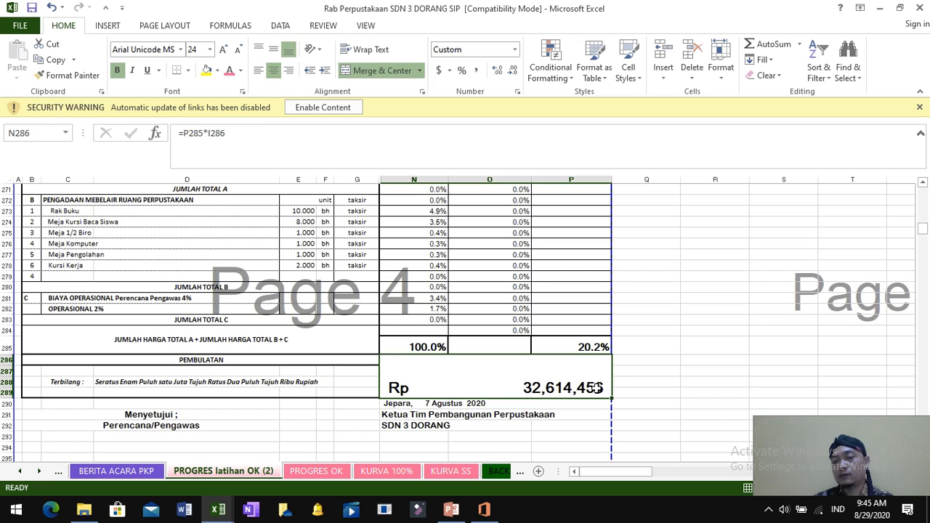
pyautogui.click(664, 384)
pyautogui.click(592, 387)
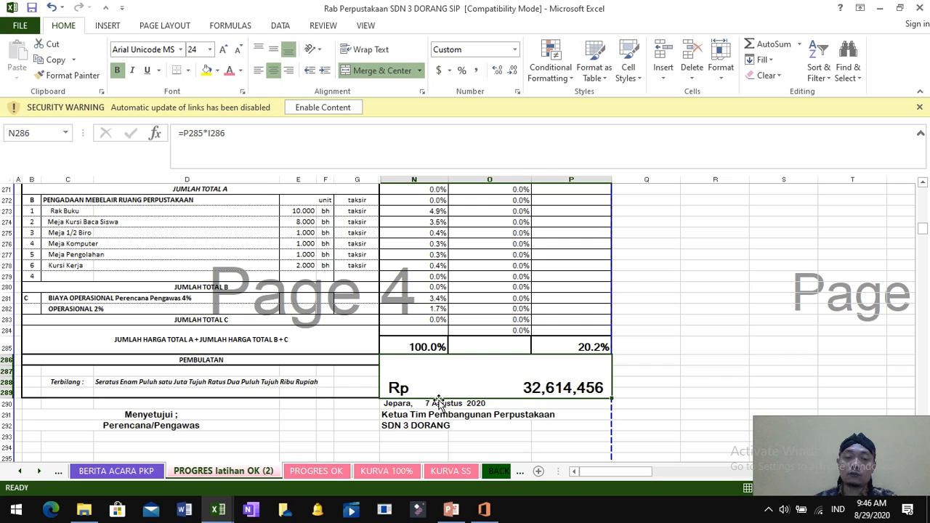
# Review the week 1 and 2 schedule bars on KURVA SS, and return to the totals on PROGRES latihan OK (2)
pyautogui.click(441, 473)
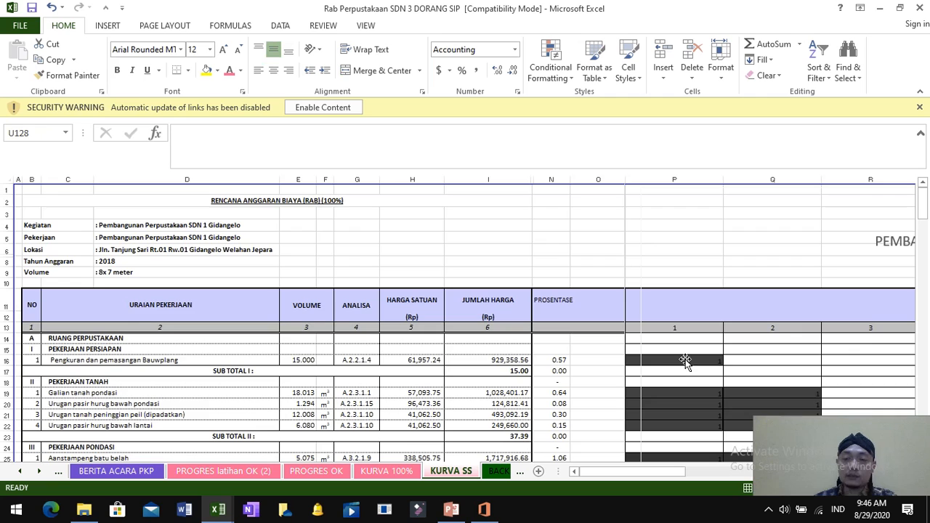
pyautogui.scroll(-2, 689, 361)
pyautogui.scroll(-2, 689, 362)
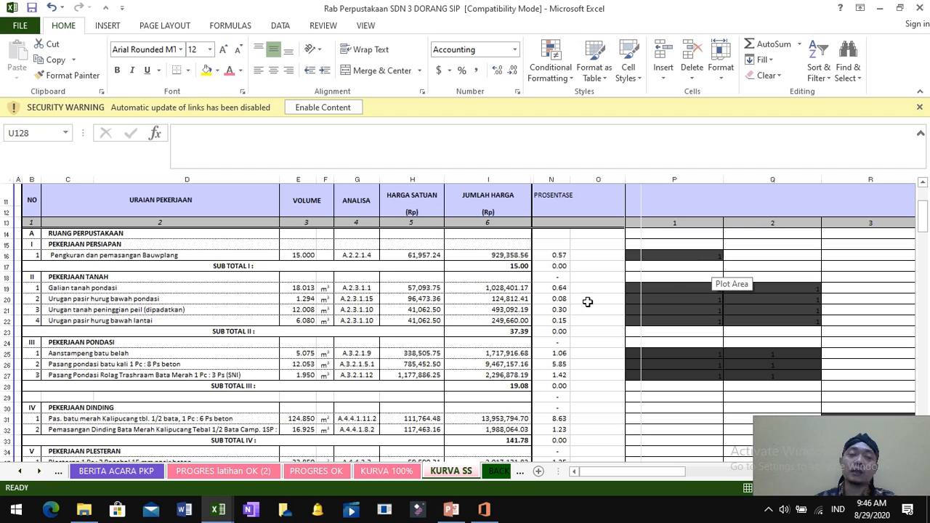
pyautogui.click(241, 472)
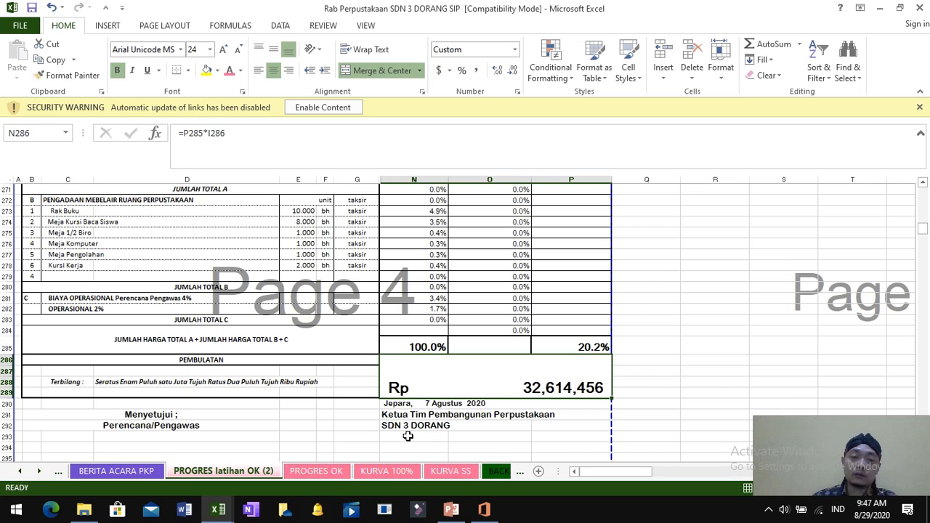
pyautogui.scroll(1, 423, 427)
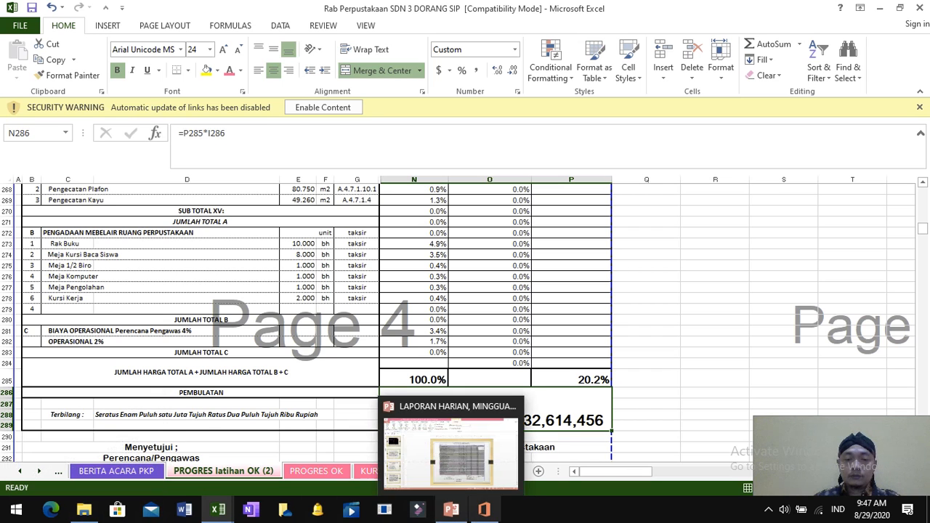
# Switch to the PowerPoint presentation, decline the Office setup reboot, cancel the Windows Installer and dismiss the worksheet memory warning
pyautogui.click(451, 509)
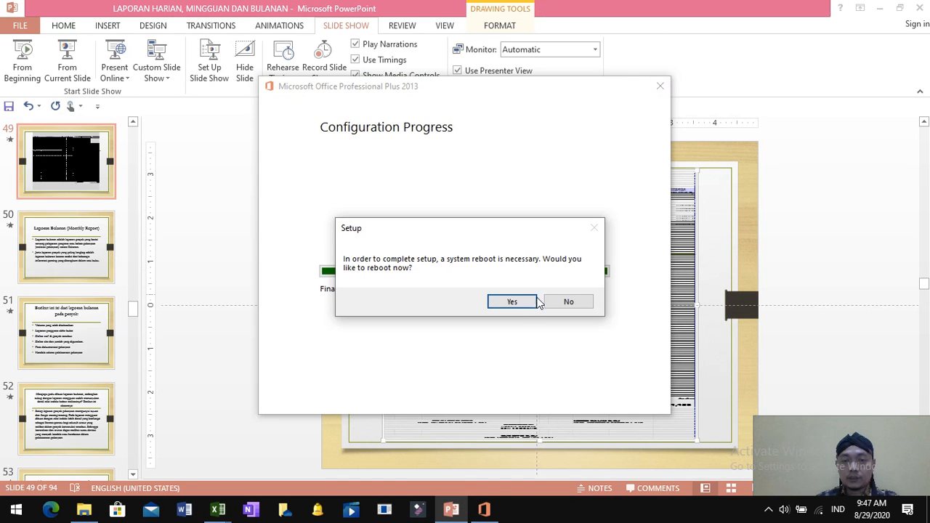
pyautogui.click(570, 302)
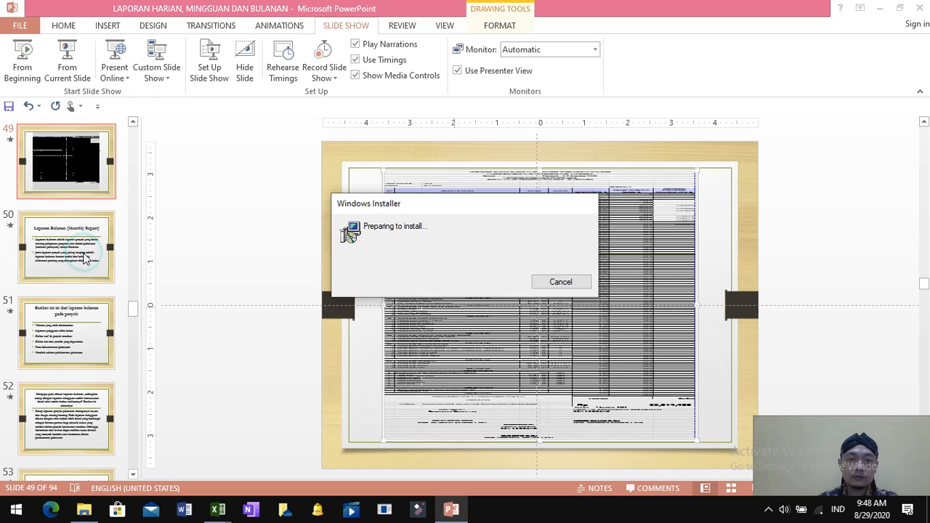
pyautogui.click(563, 282)
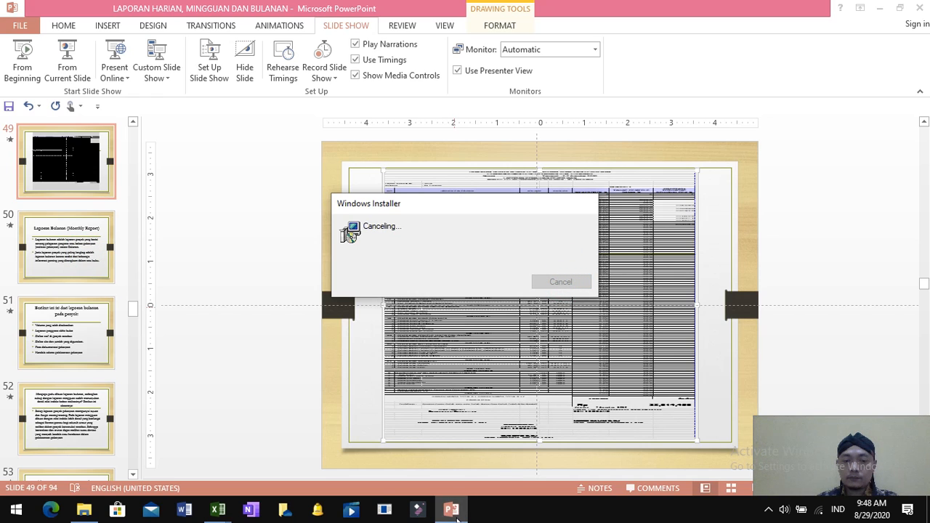
pyautogui.moveTo(456, 514)
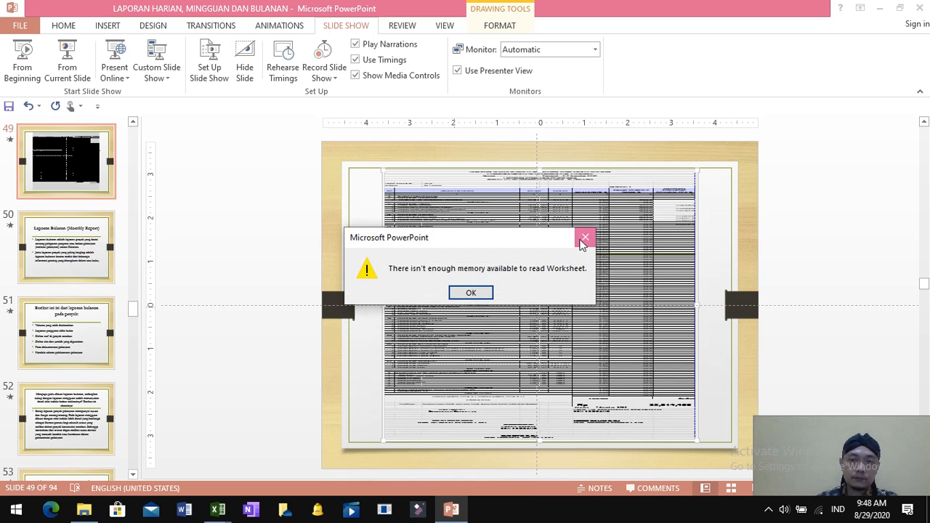
pyautogui.click(584, 238)
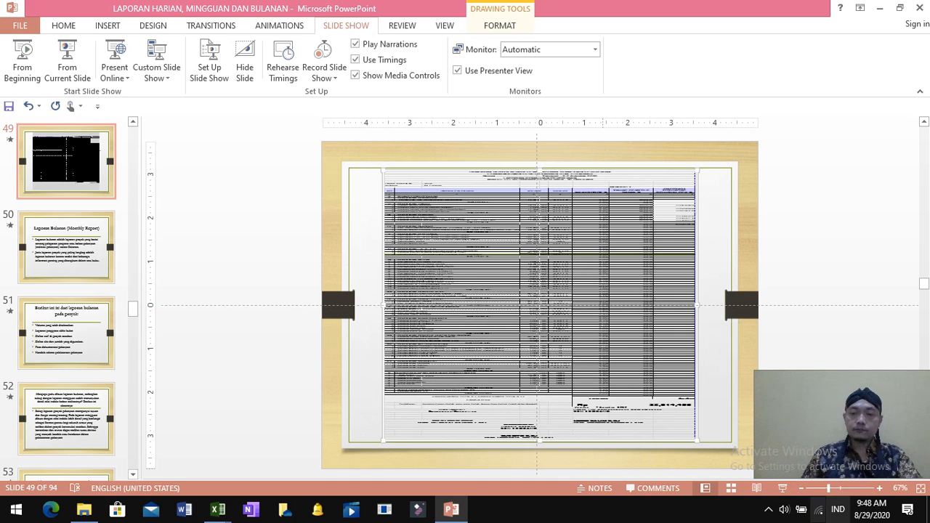
# Start the slide show at slide 49 and advance to Laporan Bulanan (Monthly Report), revealing its two bullet points
pyautogui.click(783, 494)
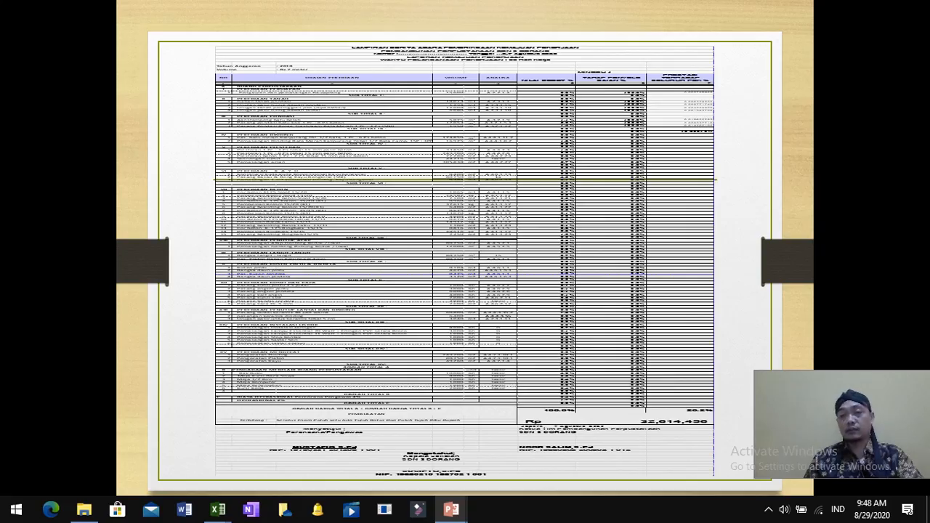
pyautogui.press('Right')
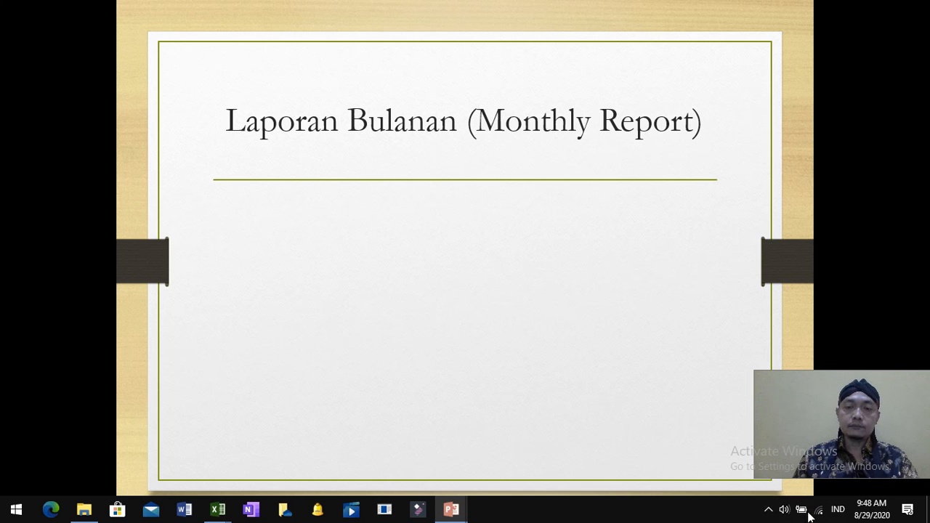
pyautogui.click(719, 419)
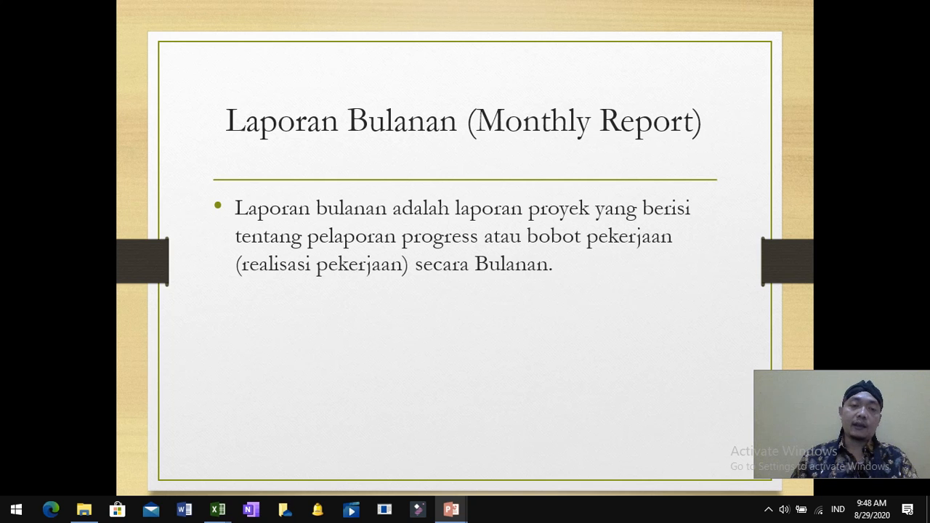
pyautogui.press('Right')
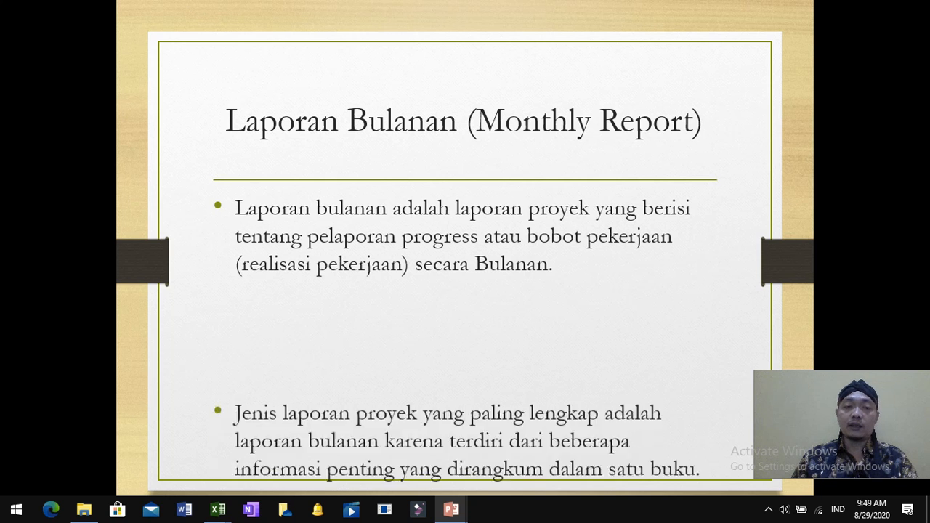